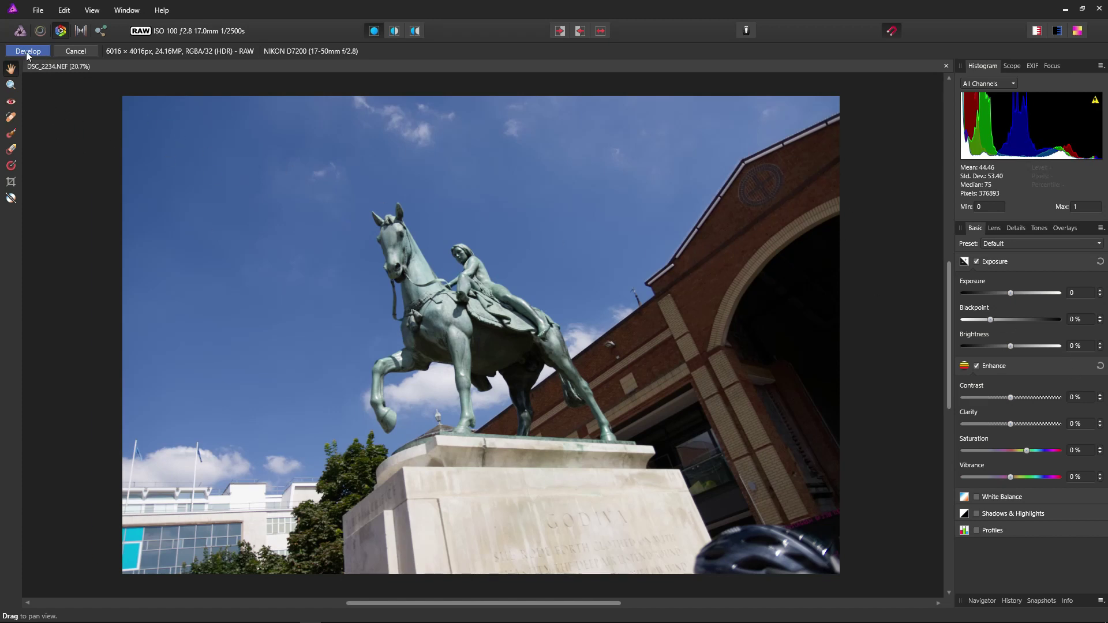
# Step: Develop the raw photo and save it as an Affinity file named "Lady Godiva" in the Resources folder
pyautogui.click(27, 51)
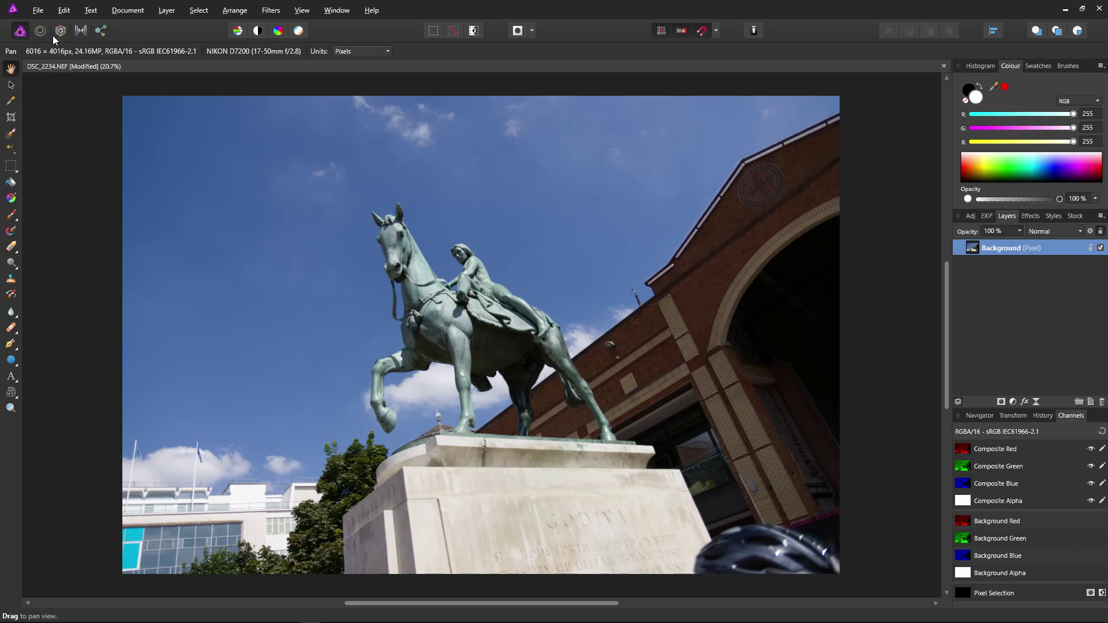
pyautogui.click(39, 11)
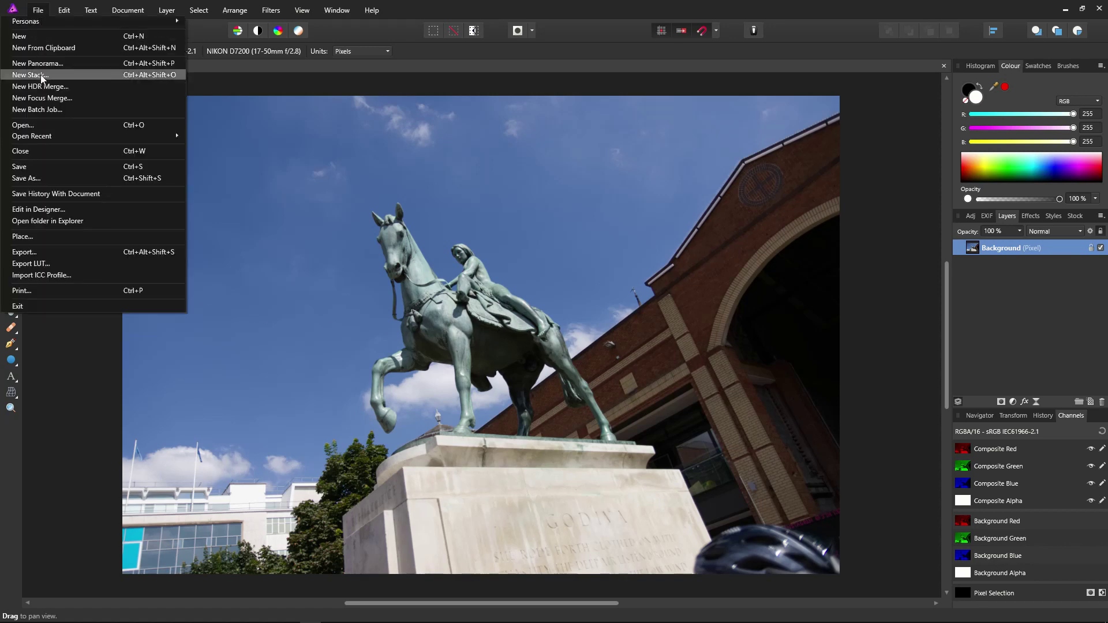
pyautogui.click(61, 176)
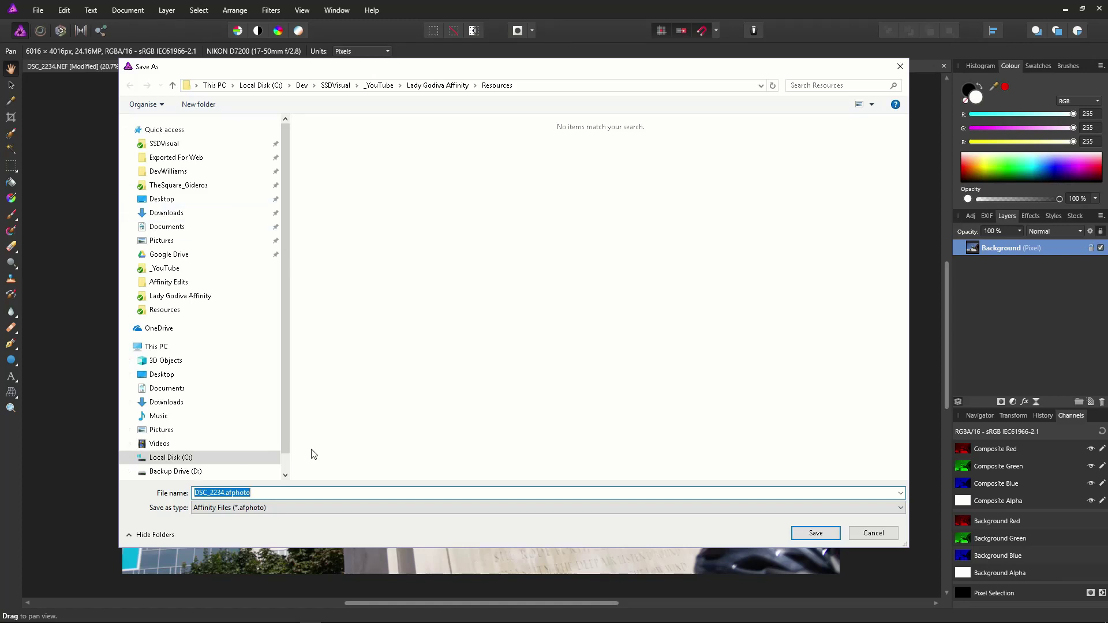
pyautogui.click(338, 494)
pyautogui.hotkey('ctrl', 'a')
pyautogui.press('BackSpace')
pyautogui.write('Lady Godiva')
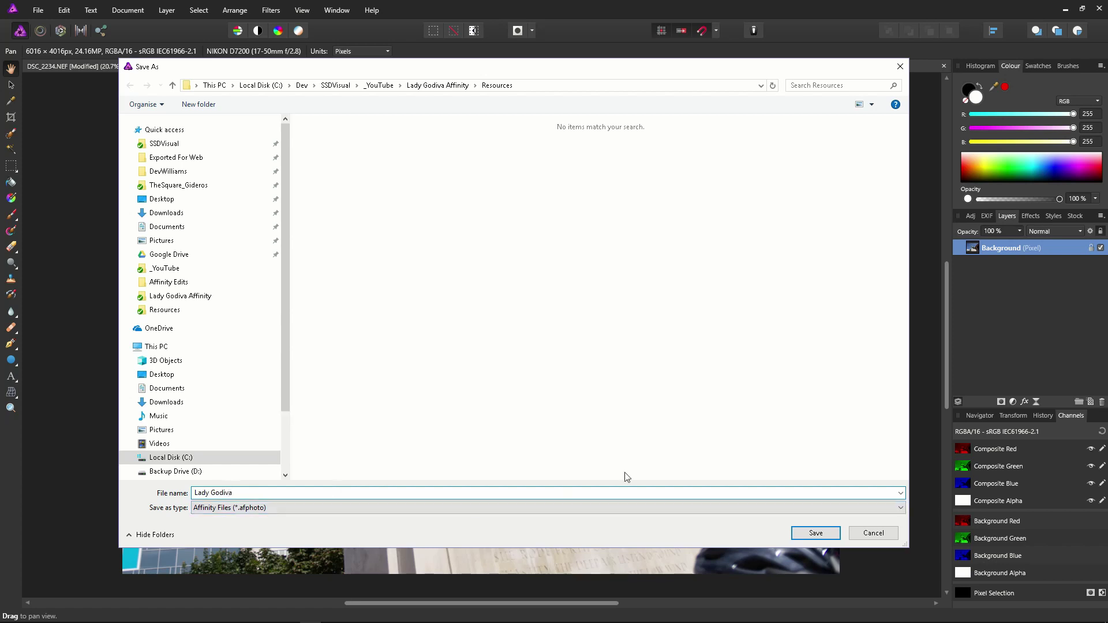
pyautogui.click(808, 532)
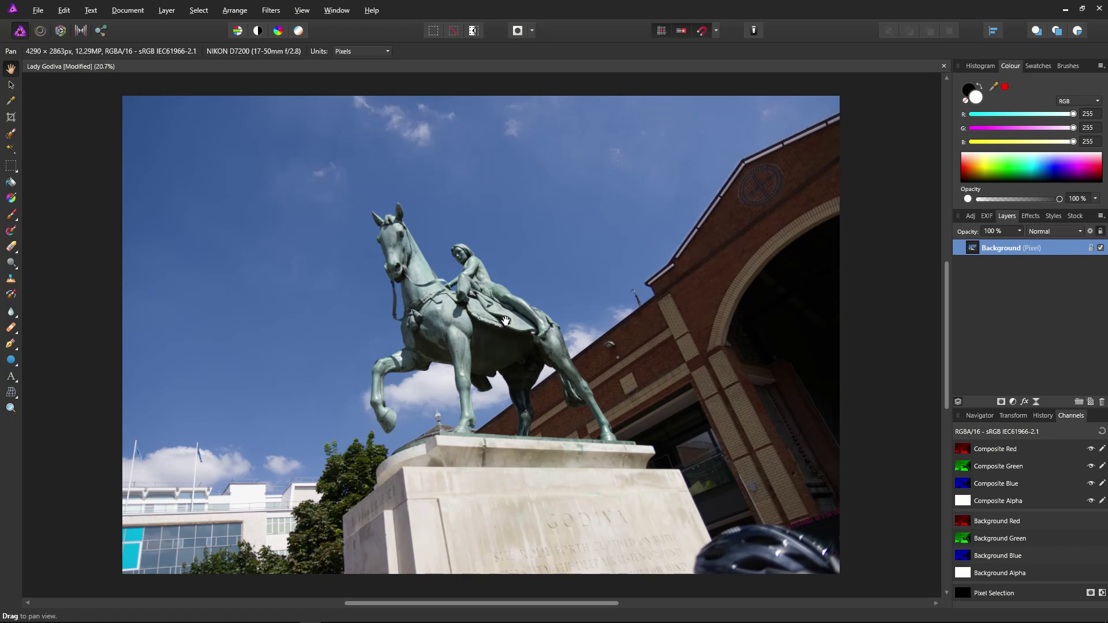
# Step: Rotate the photo clockwise with the Crop tool so the horse statue tilts more upright
pyautogui.click(11, 117)
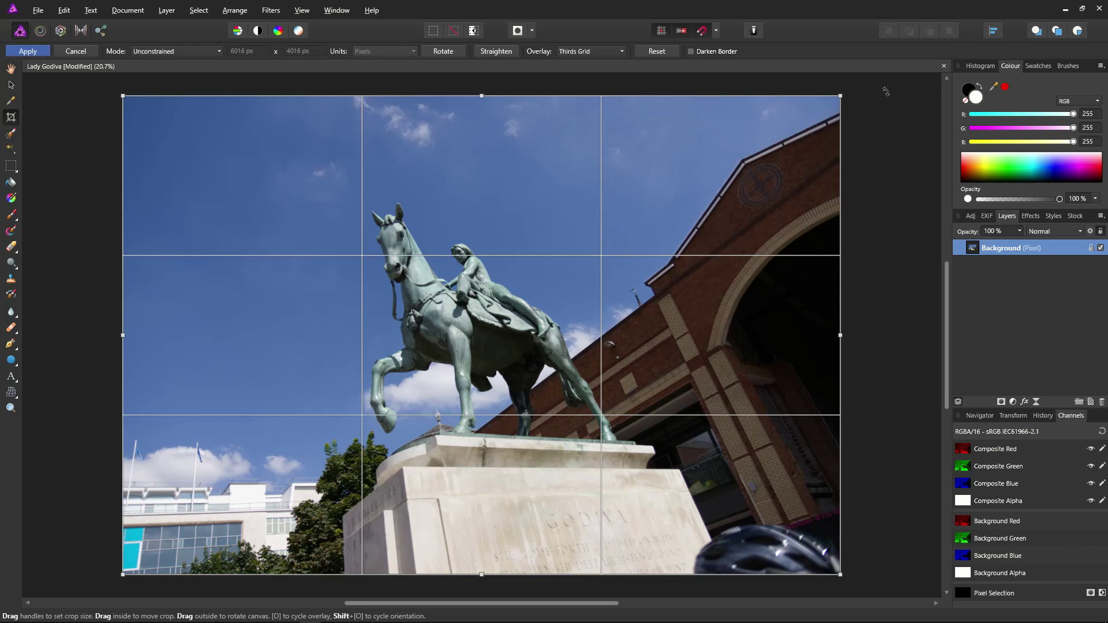
pyautogui.moveTo(857, 88); pyautogui.dragTo(919, 172)
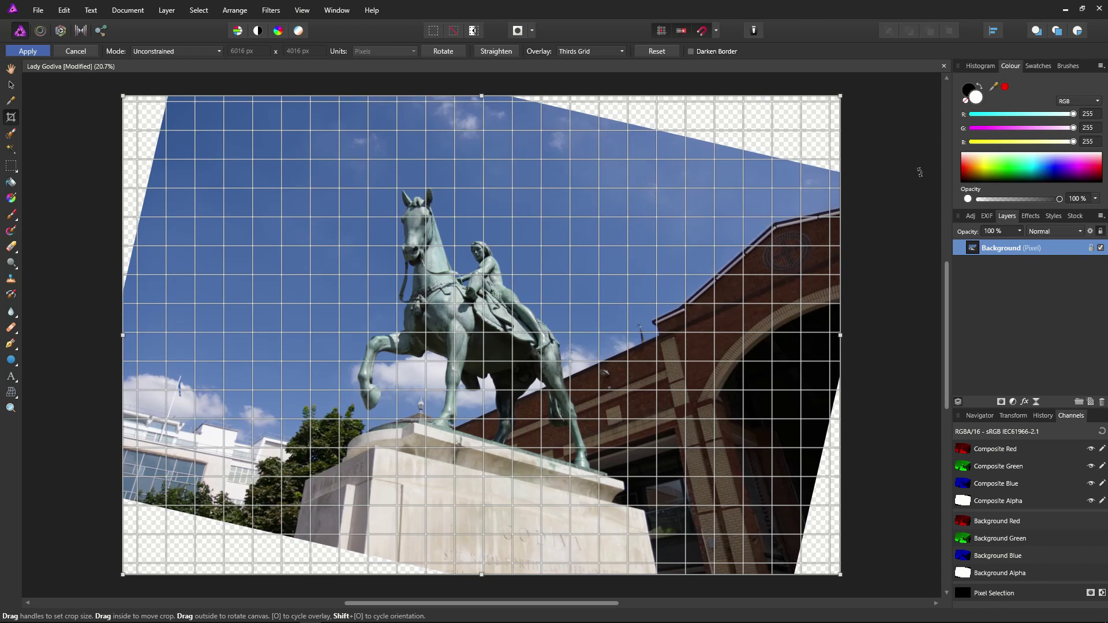
pyautogui.moveTo(919, 172); pyautogui.dragTo(919, 172)
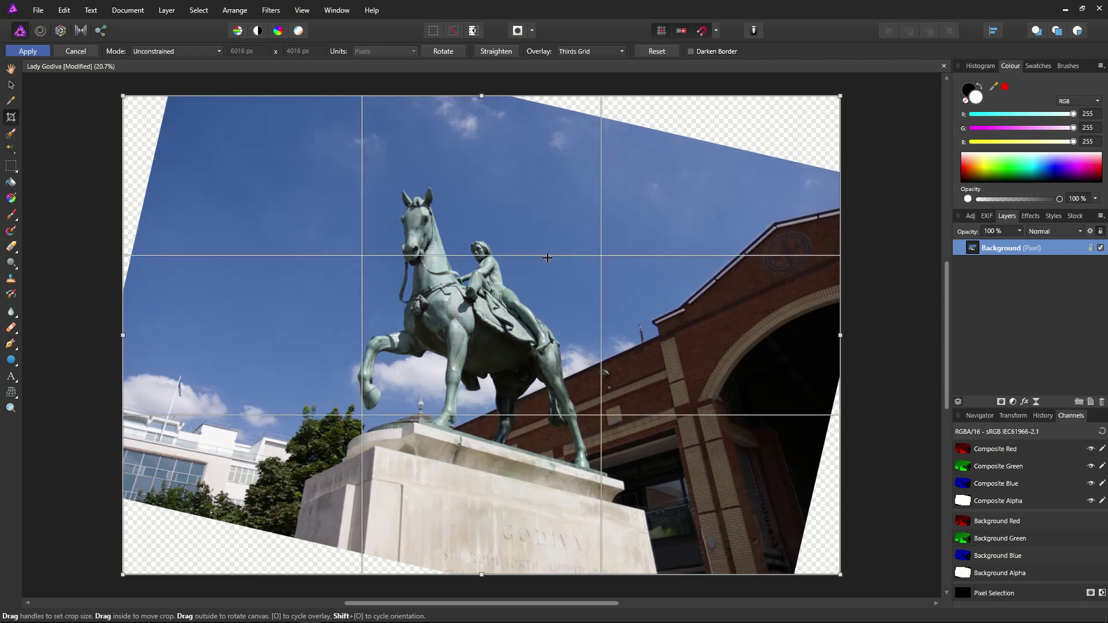
# Step: Crop the photo at its original ratio to about 4255 × 2840 px around the statue, keeping out the transparent corners
pyautogui.click(180, 52)
pyautogui.click(171, 76)
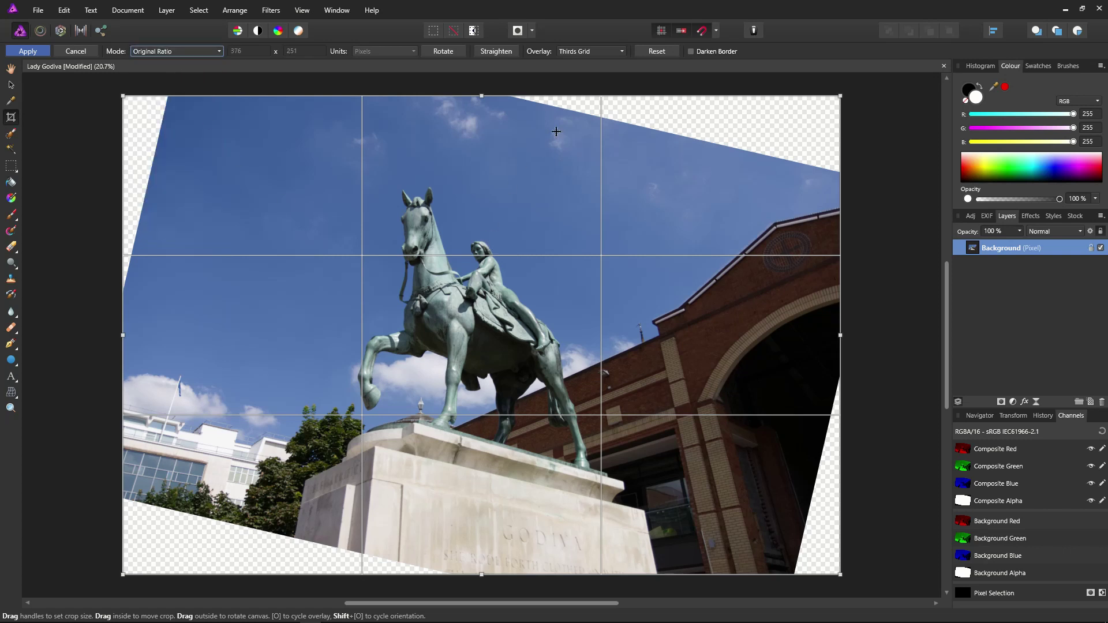
pyautogui.moveTo(838, 97); pyautogui.dragTo(717, 195)
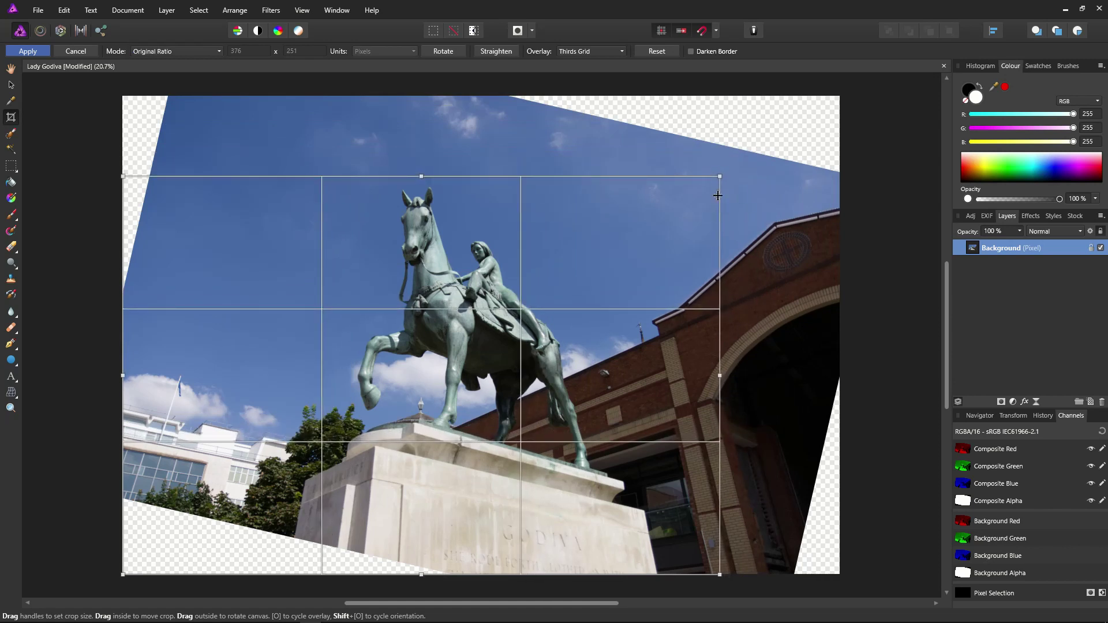
pyautogui.moveTo(458, 367); pyautogui.dragTo(499, 368)
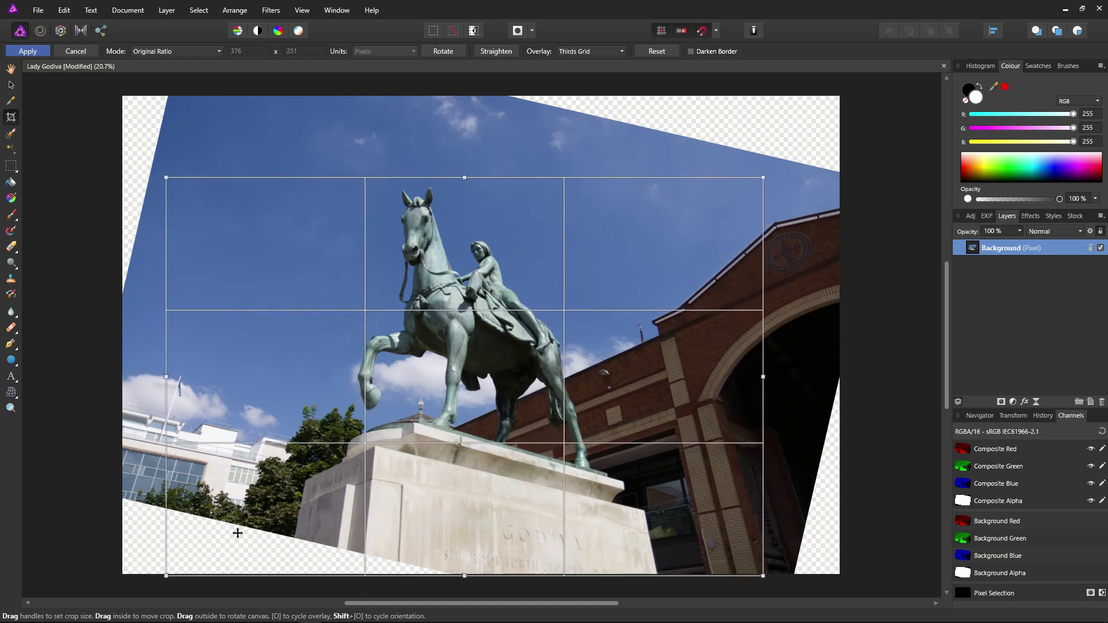
pyautogui.moveTo(167, 576); pyautogui.dragTo(242, 516)
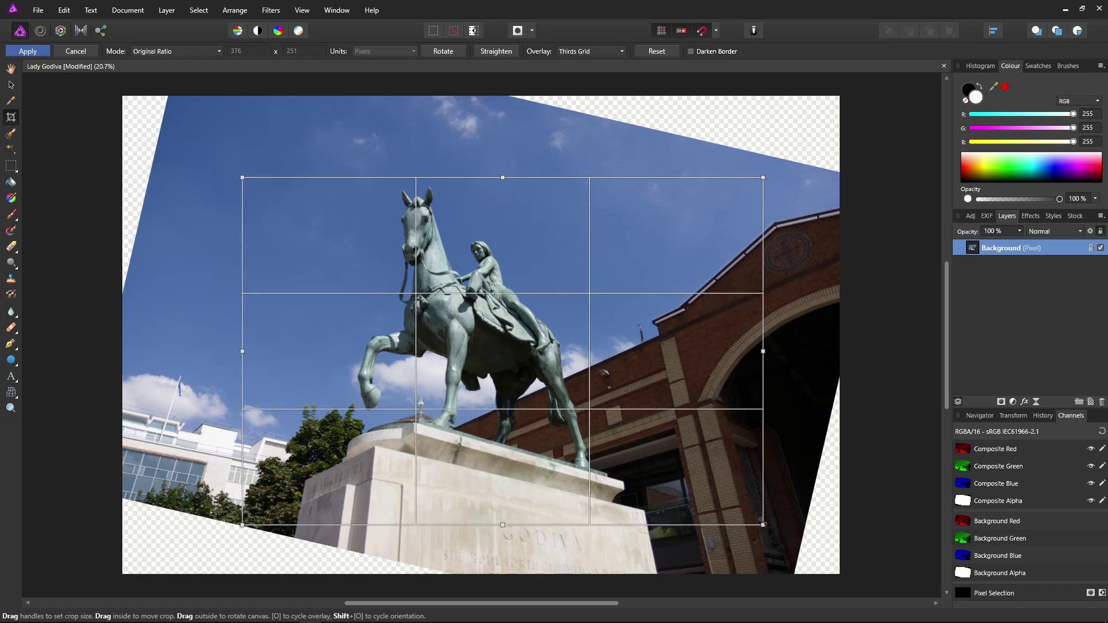
pyautogui.moveTo(762, 523); pyautogui.dragTo(722, 499)
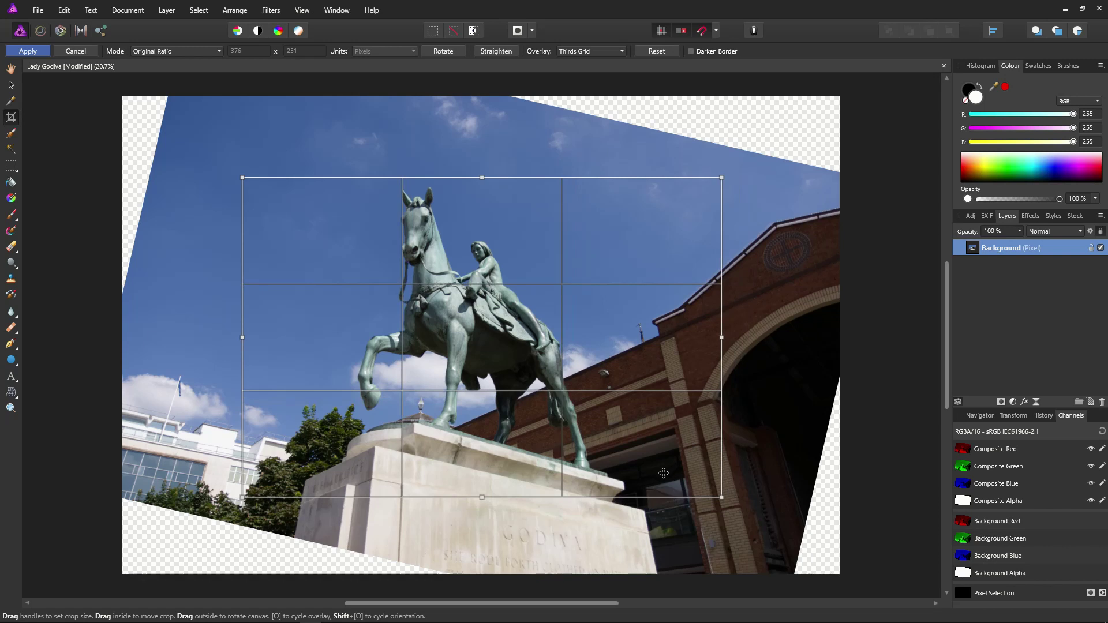
pyautogui.moveTo(665, 468); pyautogui.dragTo(636, 472)
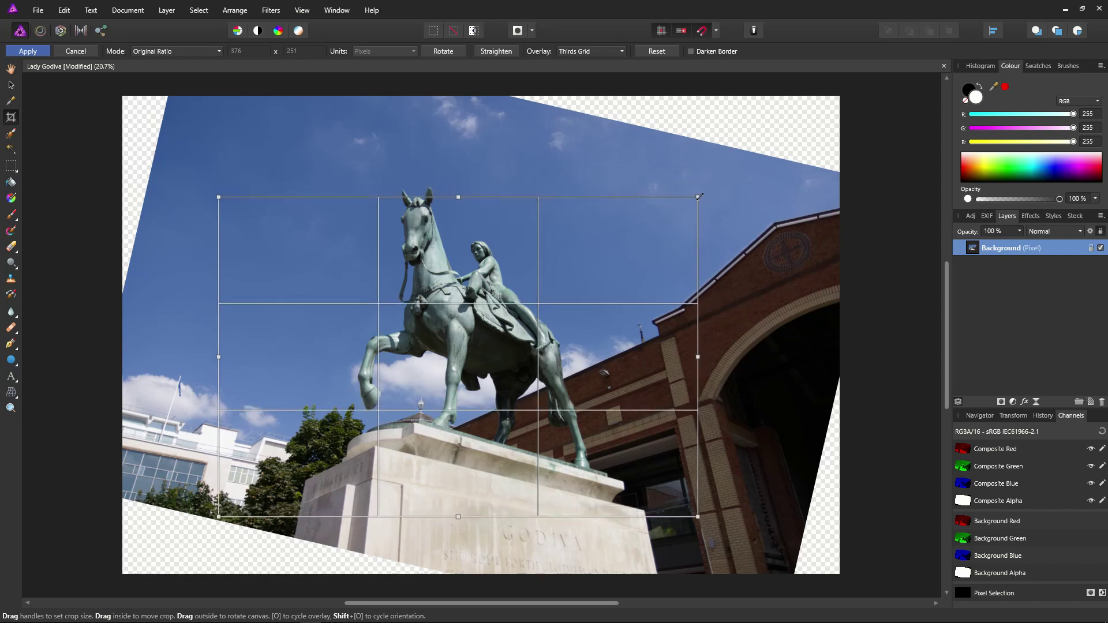
pyautogui.moveTo(652, 328); pyautogui.dragTo(654, 308)
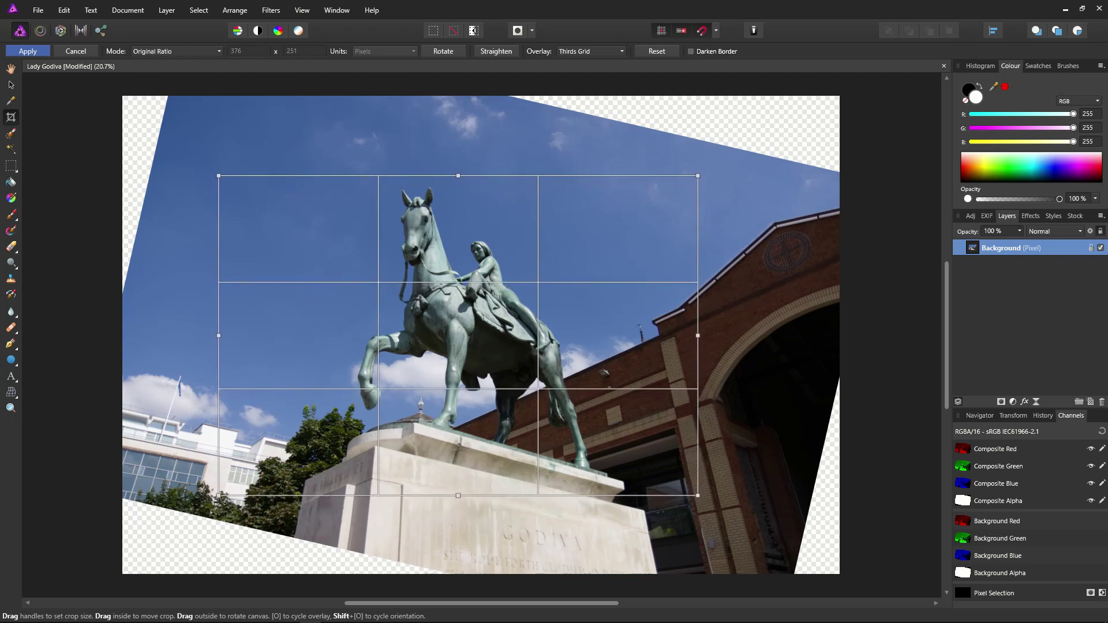
pyautogui.moveTo(219, 496); pyautogui.dragTo(198, 519)
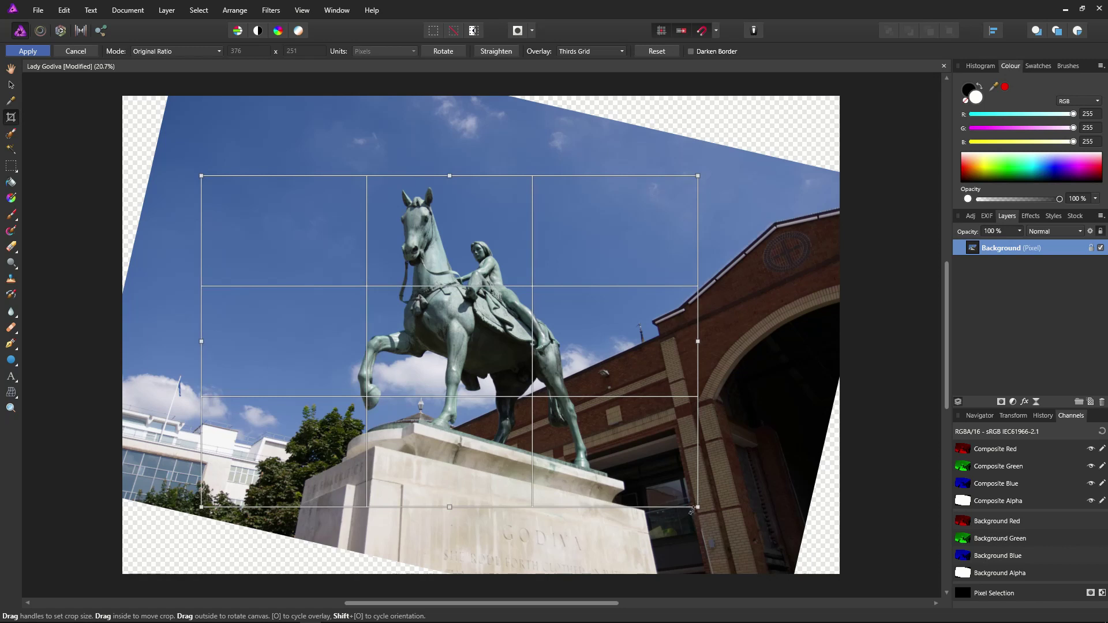
pyautogui.moveTo(698, 509)
pyautogui.mouseDown()
pyautogui.moveTo(717, 520)
pyautogui.moveTo(709, 513)
pyautogui.mouseUp()
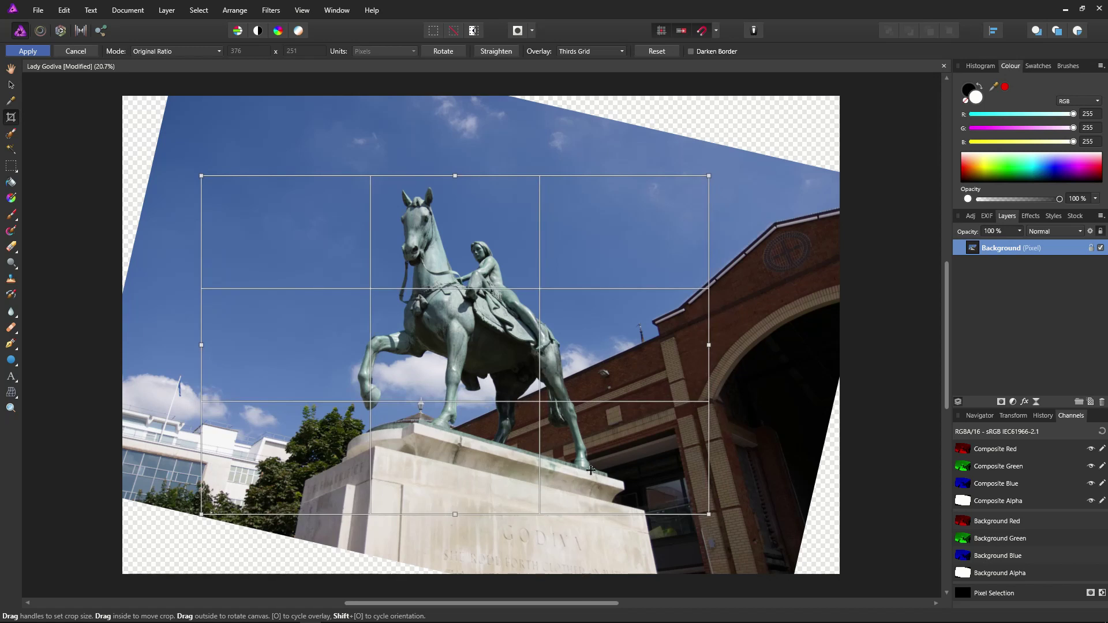
pyautogui.moveTo(614, 476); pyautogui.dragTo(620, 490)
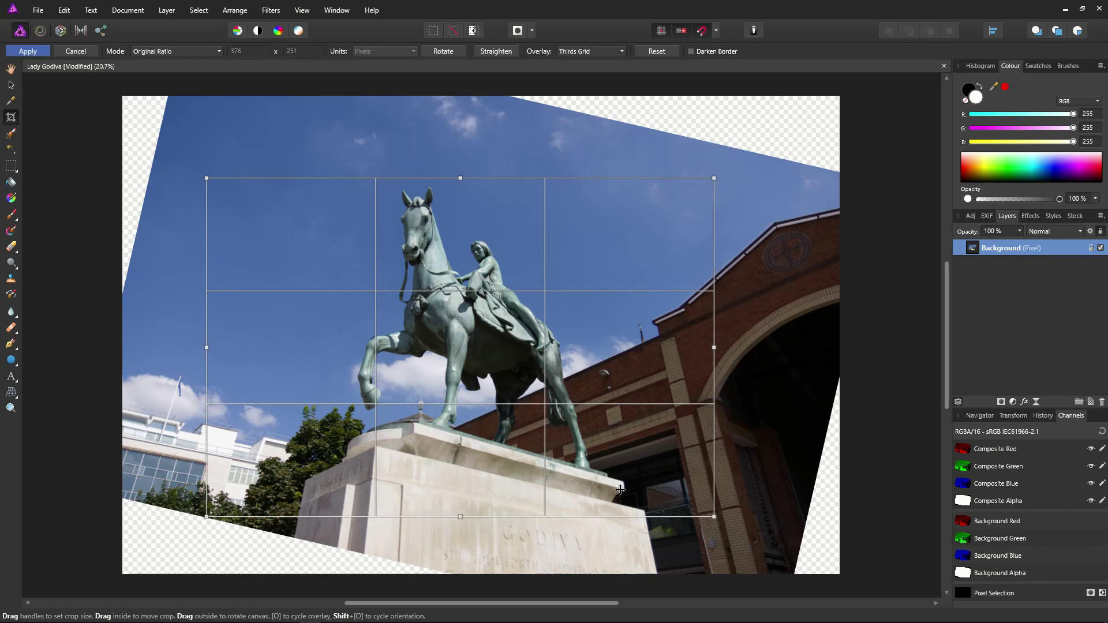
pyautogui.click(33, 50)
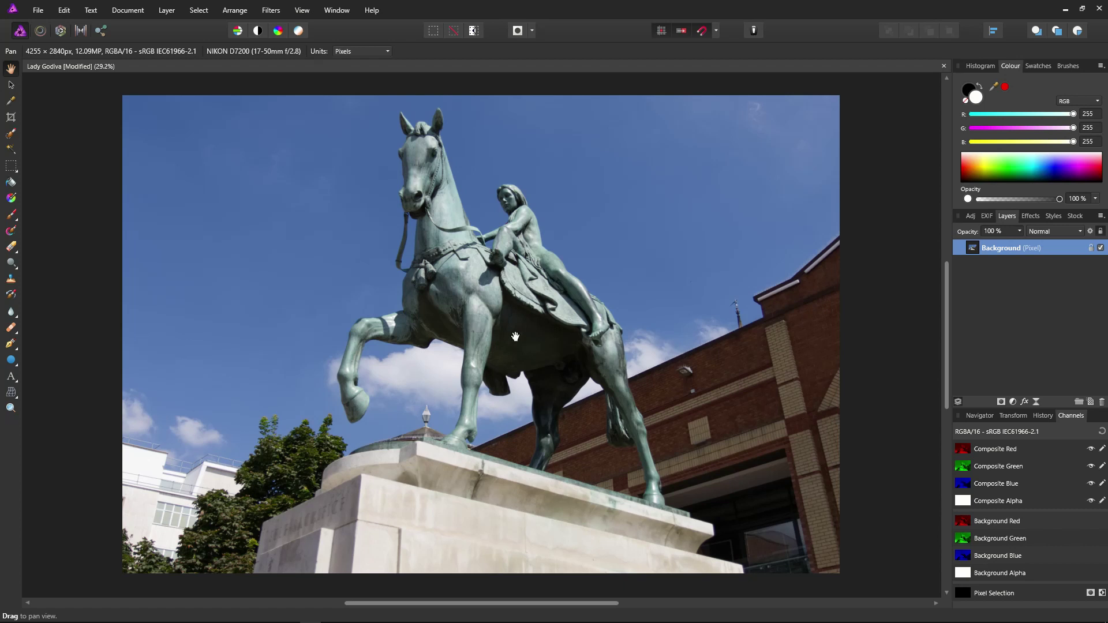
# Step: Duplicate the Background layer and tone map the copy with 100 % local contrast
pyautogui.hotkey('ctrl', 'j')
pyautogui.click(82, 31)
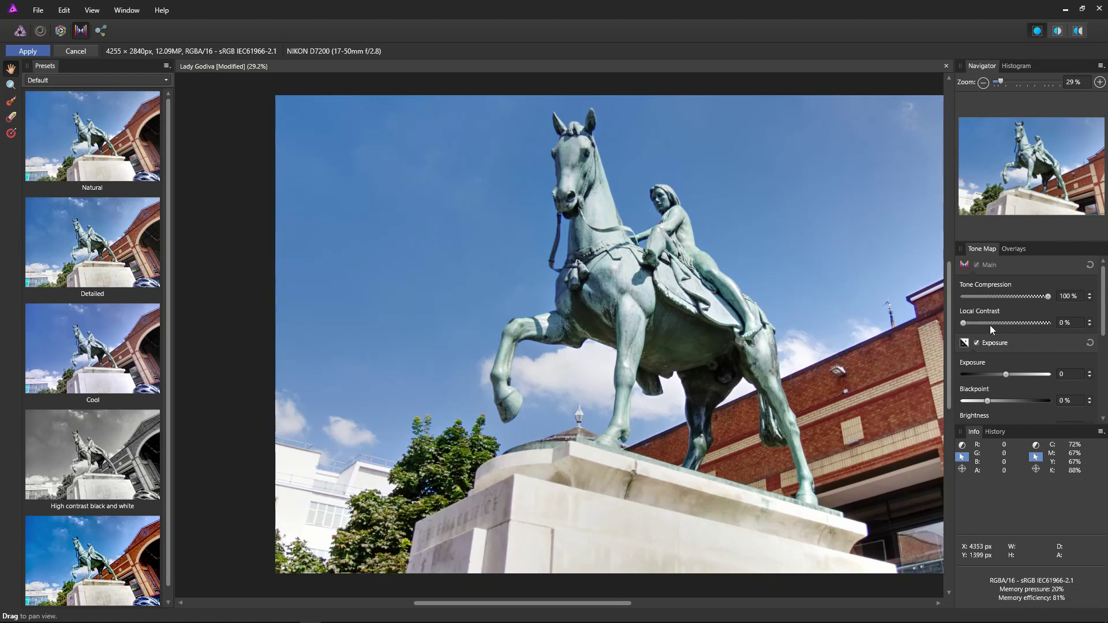
pyautogui.moveTo(963, 327); pyautogui.dragTo(1045, 330)
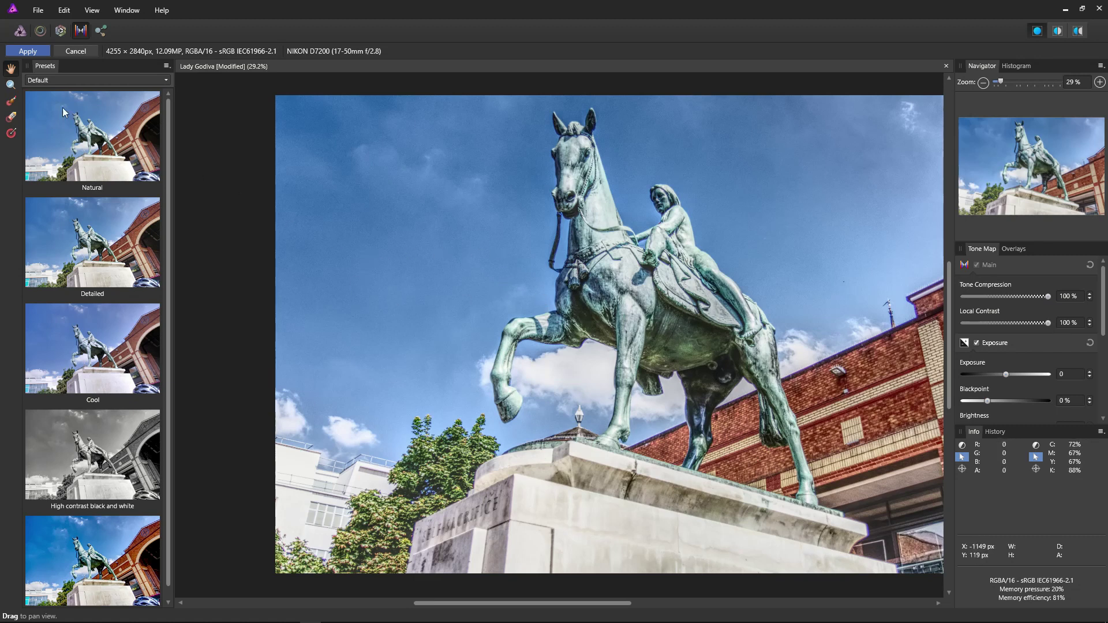
pyautogui.click(33, 52)
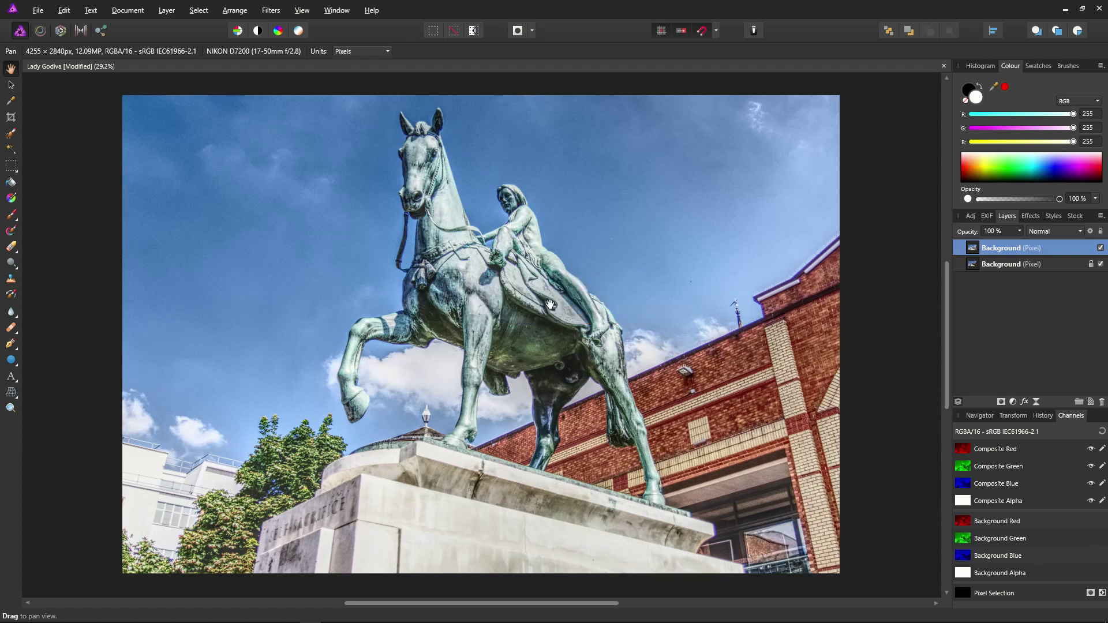
# Step: Add an Exposure adjustment above the tone-mapped layer with the exposure set to -1.1
pyautogui.click(1012, 403)
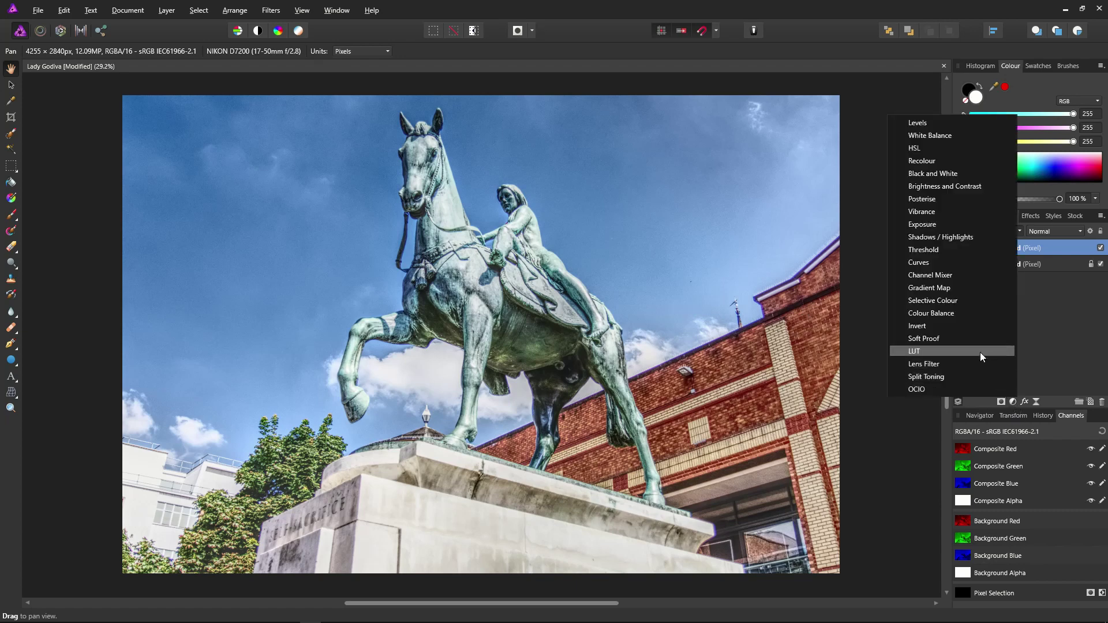
pyautogui.click(930, 226)
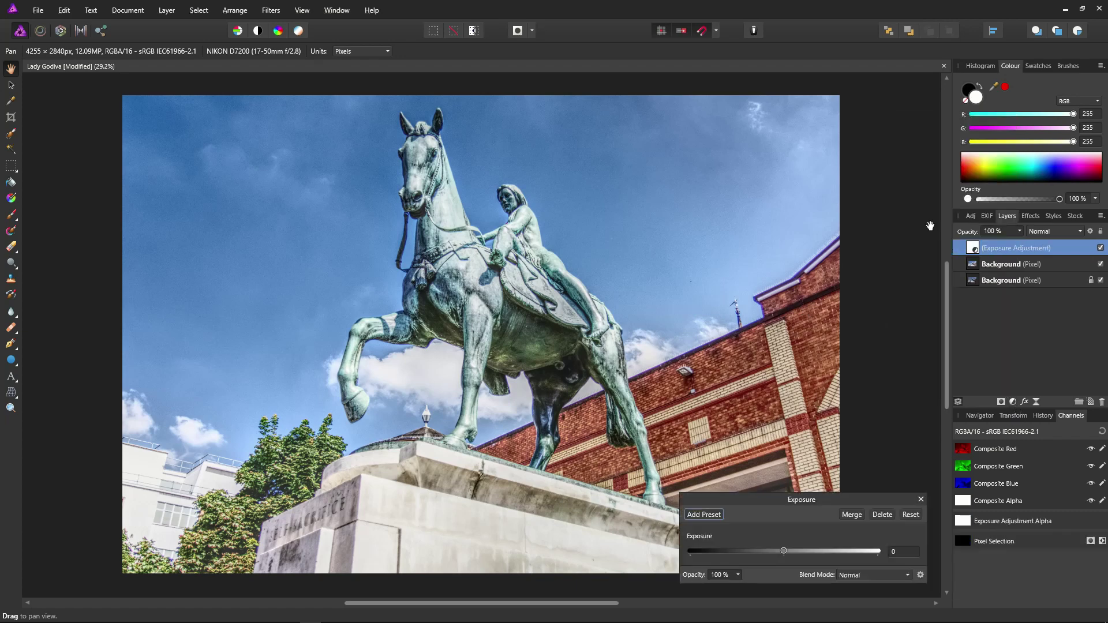
pyautogui.click(902, 551)
pyautogui.press('BackSpace')
pyautogui.write('-1.1')
pyautogui.press('Return')
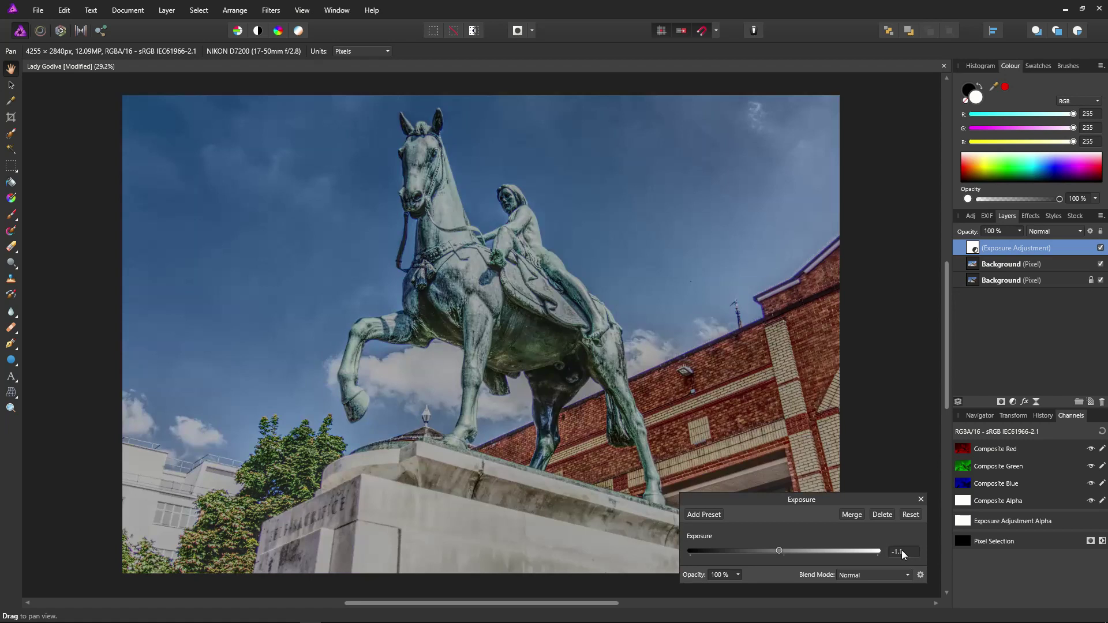
pyautogui.click(922, 500)
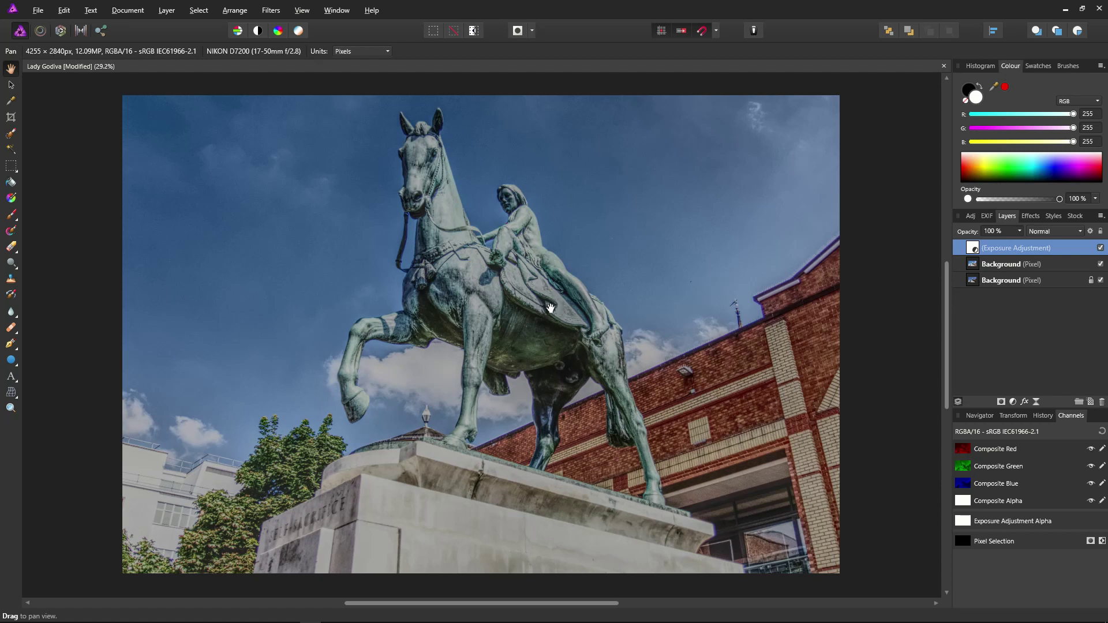
# Step: Add a Brightness and Contrast adjustment above the Exposure adjustment with brightness at 12 %
pyautogui.click(1013, 402)
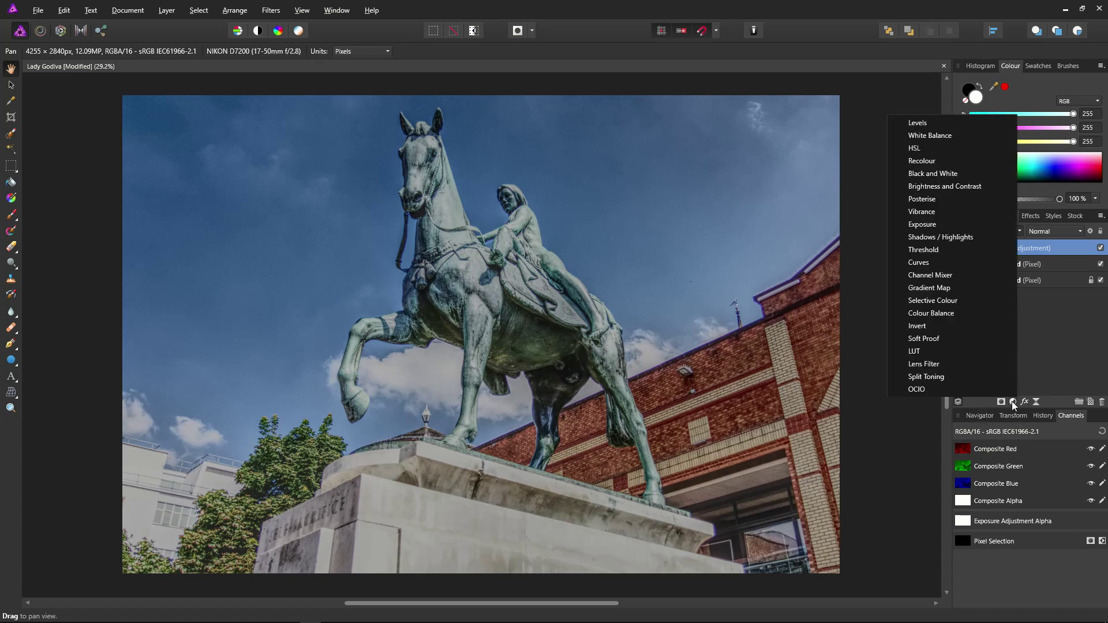
pyautogui.click(947, 186)
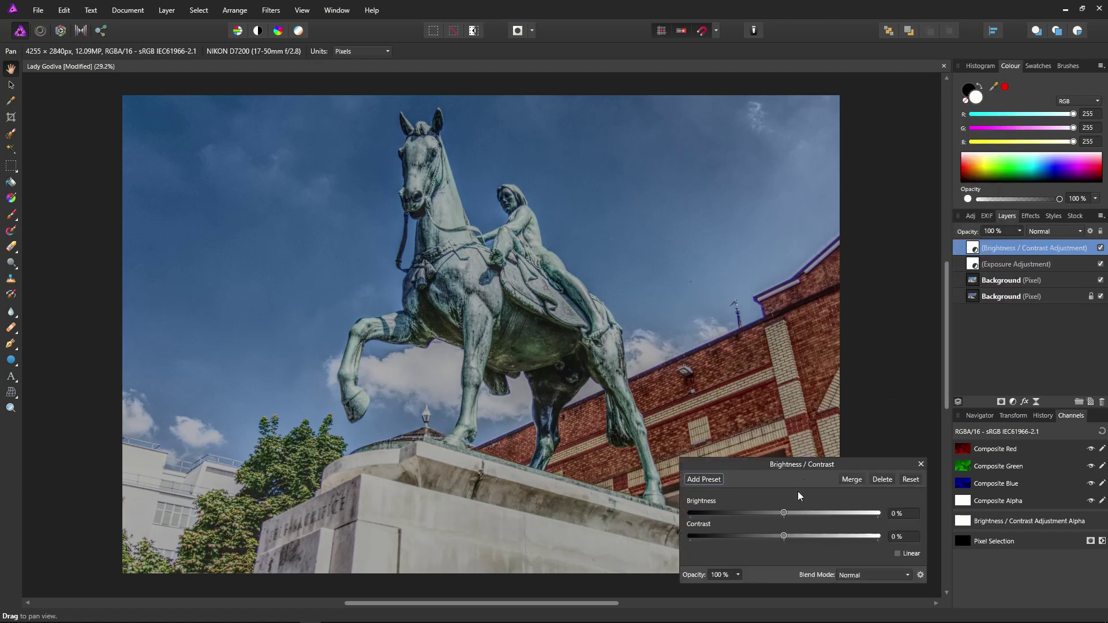
pyautogui.moveTo(782, 516); pyautogui.dragTo(799, 514)
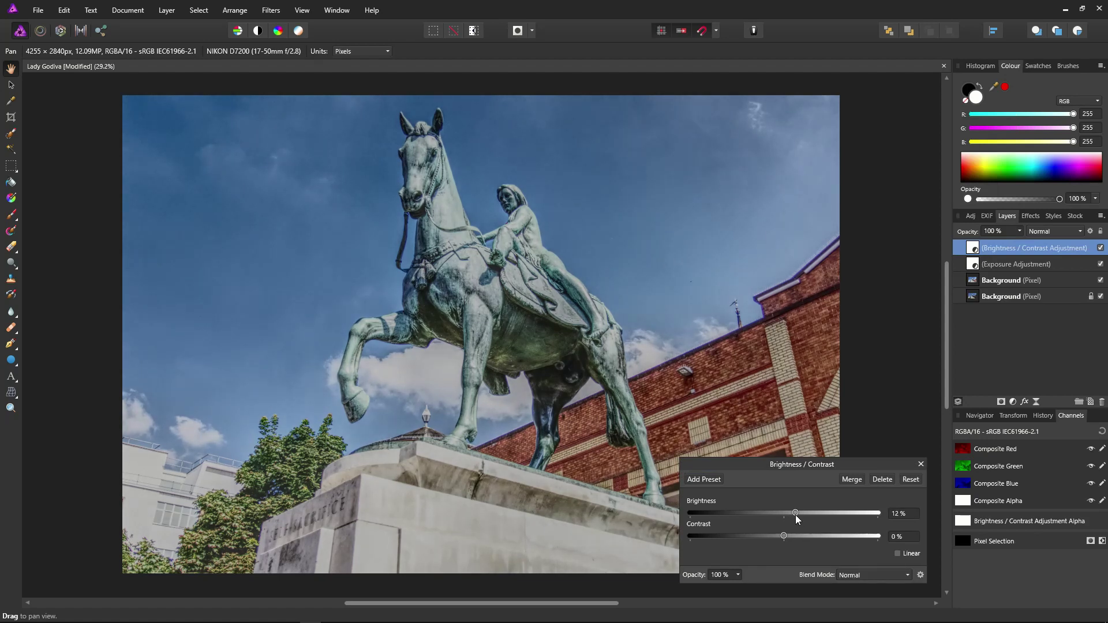
pyautogui.click(920, 464)
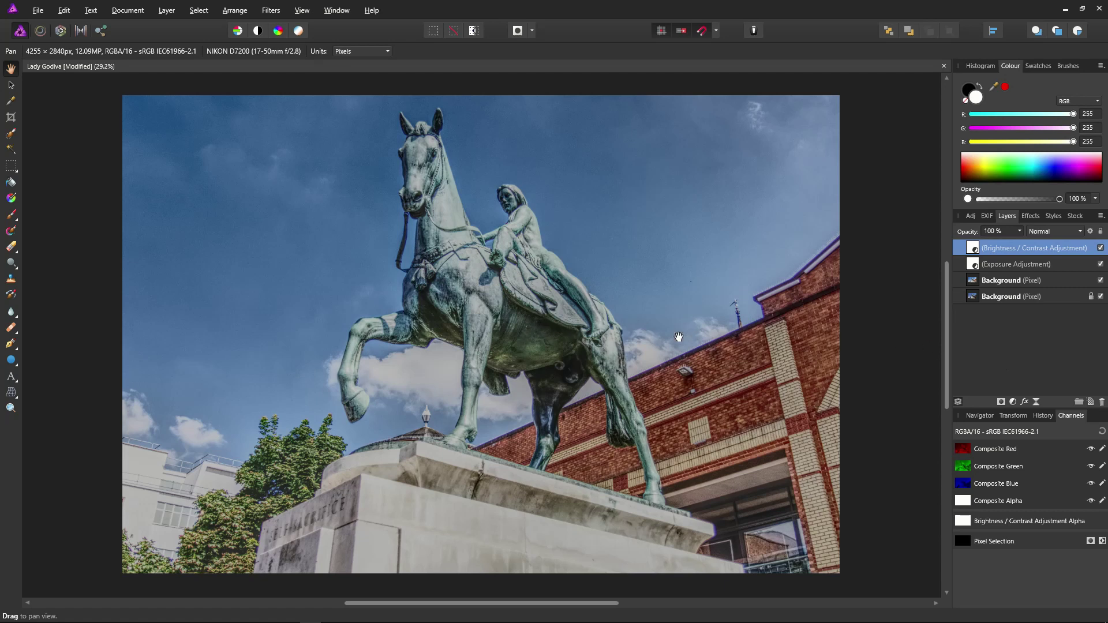
# Step: Add a second Brightness and Contrast adjustment on top with brightness at 22 %
pyautogui.click(1014, 403)
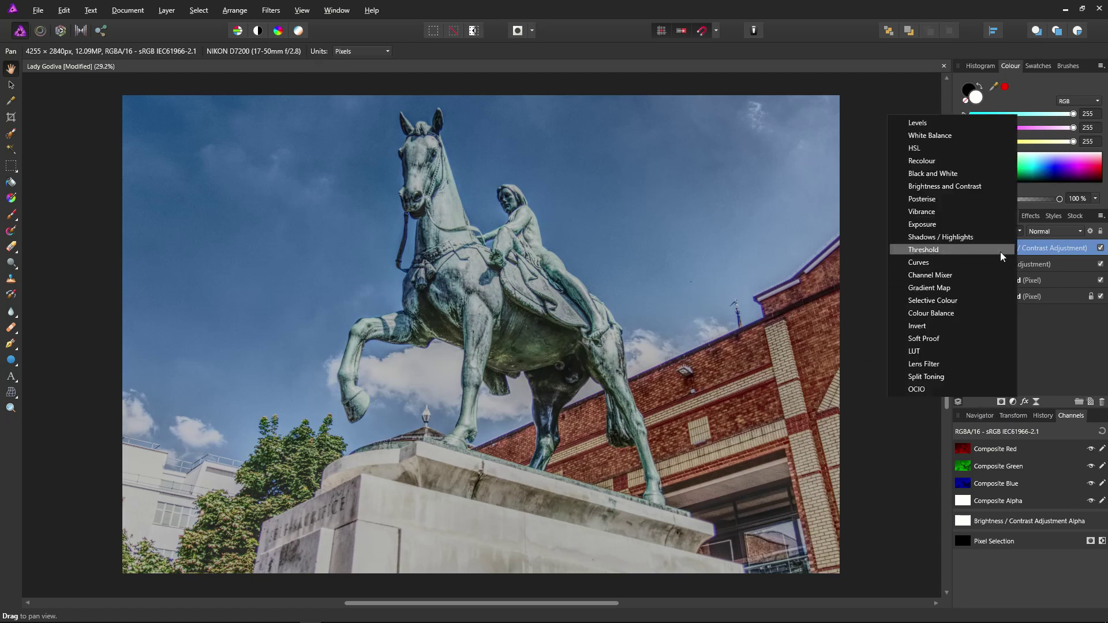
pyautogui.click(975, 185)
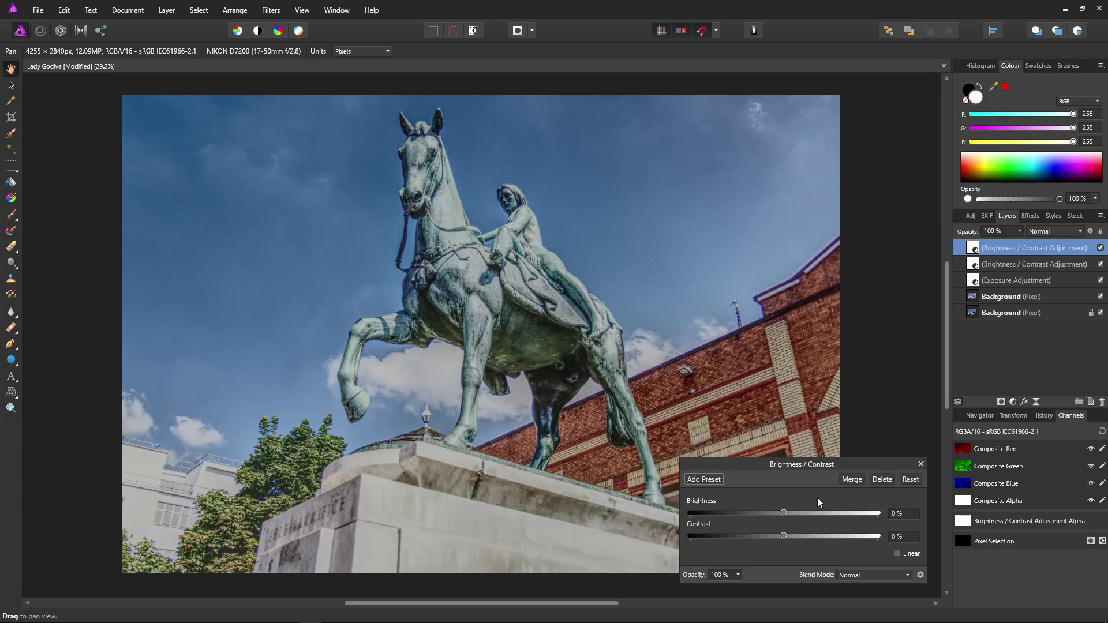
pyautogui.moveTo(786, 511); pyautogui.dragTo(806, 515)
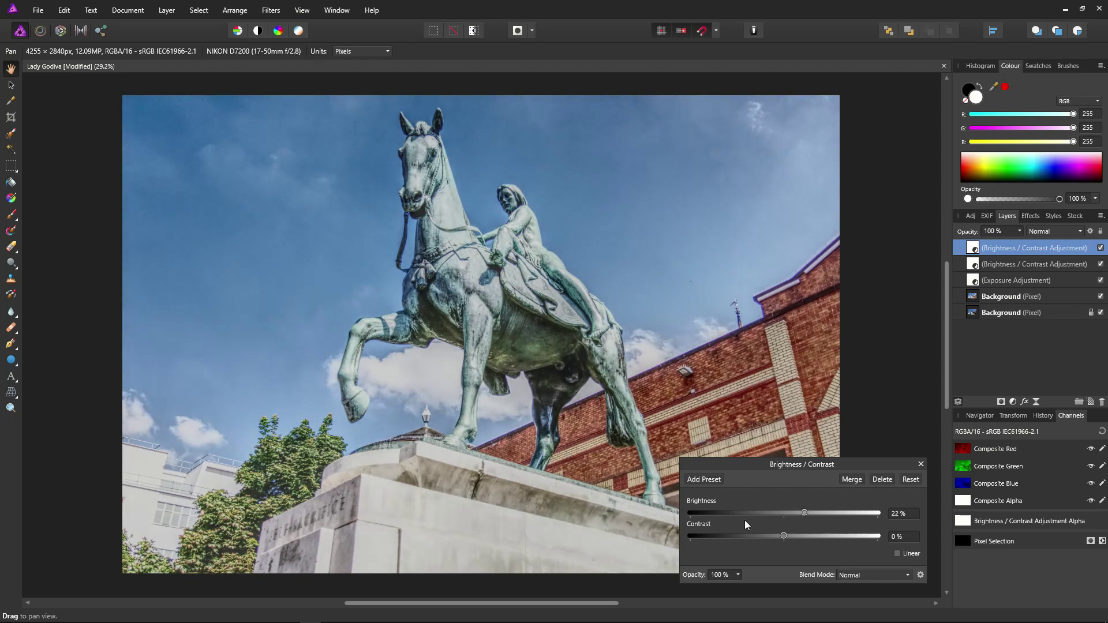
# Step: In the top Brightness and Contrast adjustment's blend options, lower both ends of the source layer range to 0 % output
pyautogui.click(920, 575)
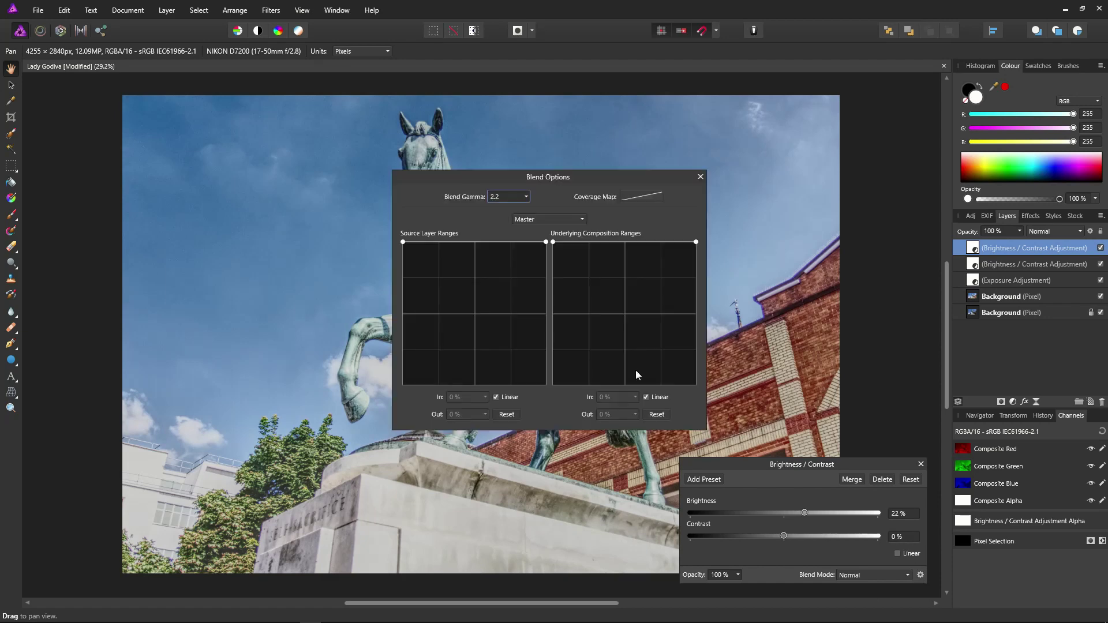
pyautogui.moveTo(627, 177); pyautogui.dragTo(918, 137)
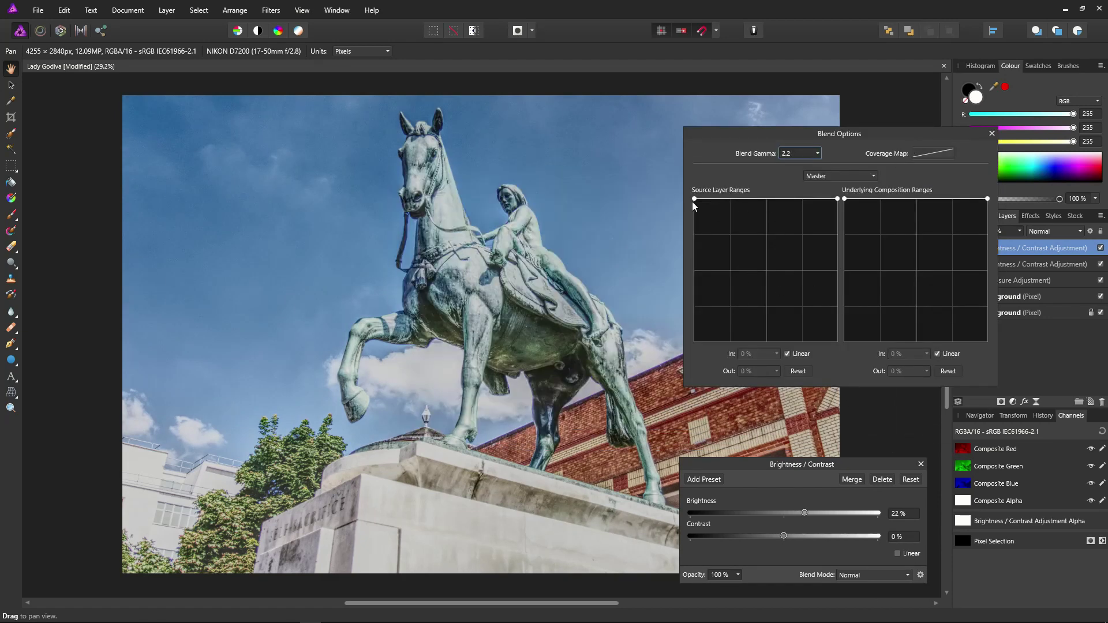
pyautogui.moveTo(694, 199); pyautogui.dragTo(687, 342)
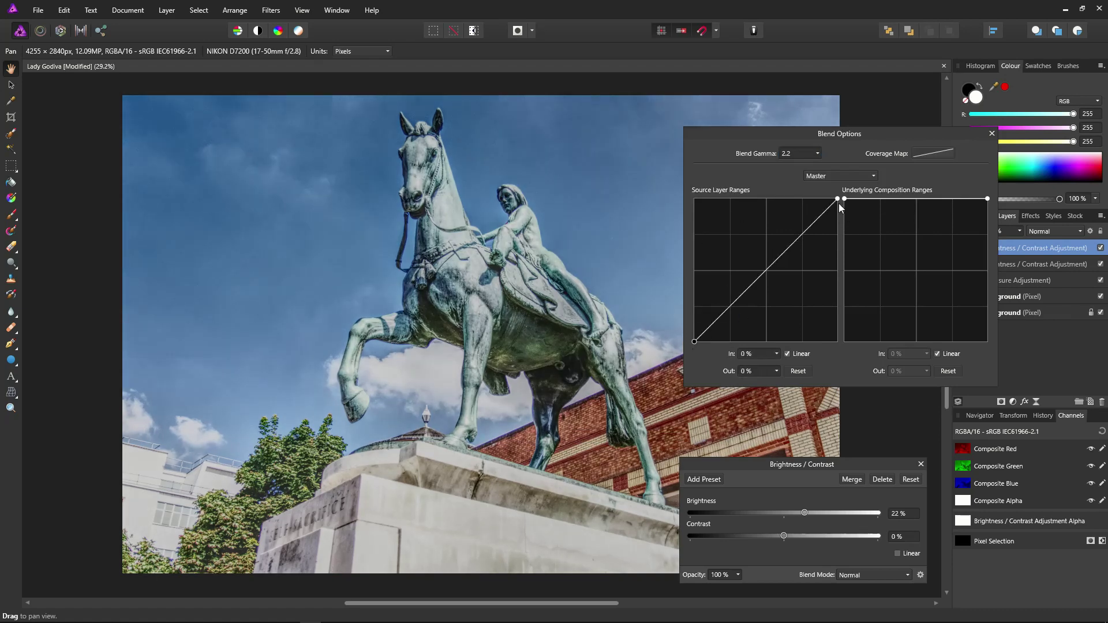
pyautogui.moveTo(839, 203); pyautogui.dragTo(837, 343)
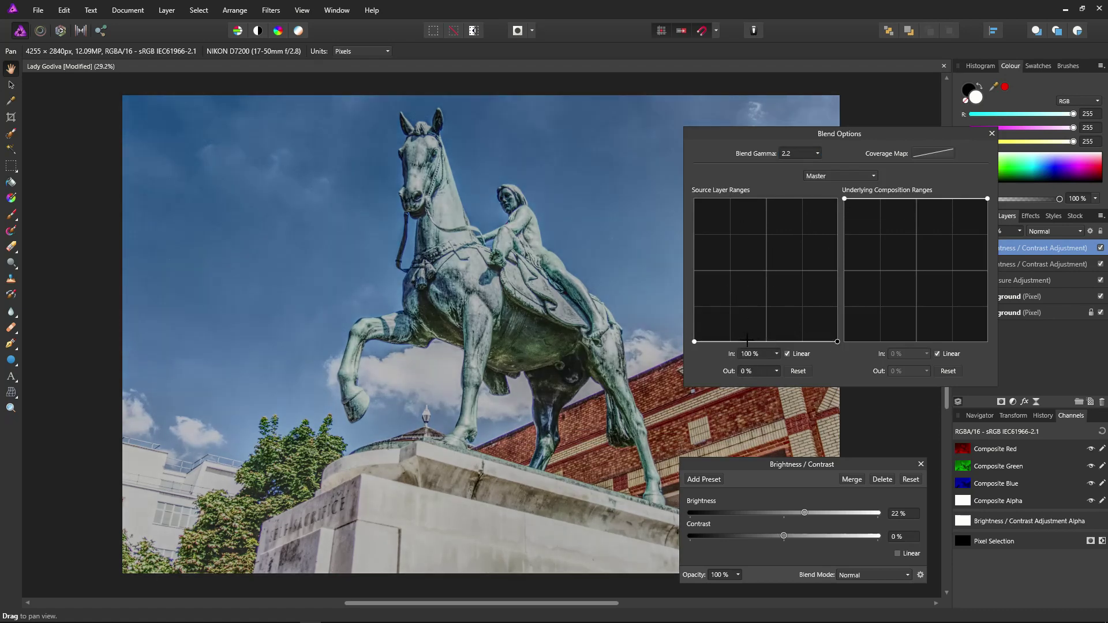
# Step: Shape the source layer range into a peak at 32.7 % in and 66.1 % out, with near-zero points on both sides
pyautogui.moveTo(747, 341); pyautogui.dragTo(742, 249)
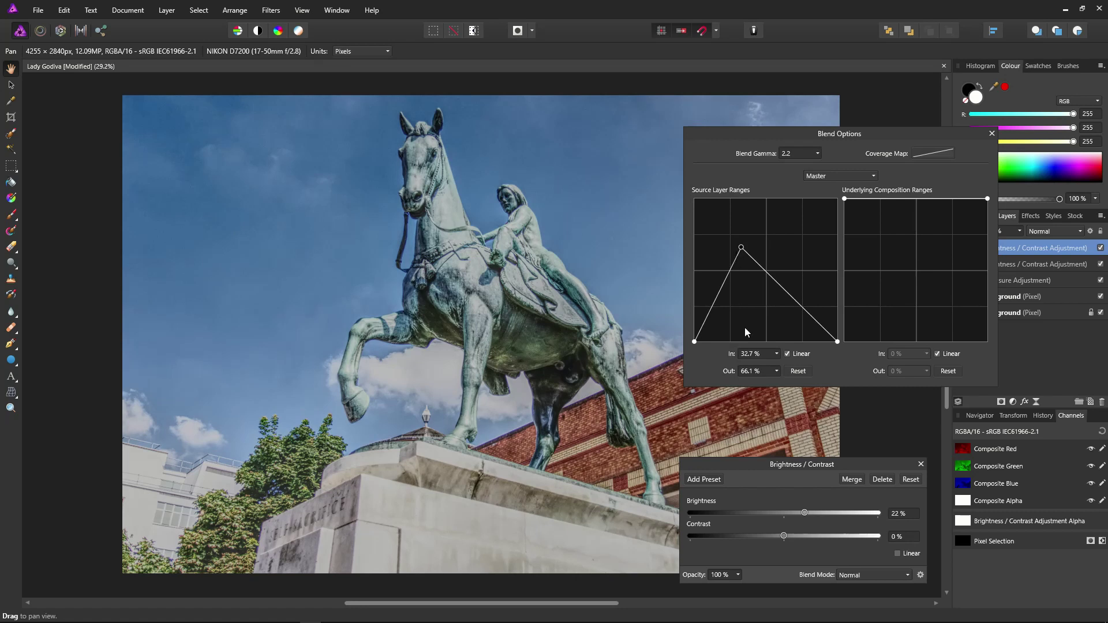
pyautogui.moveTo(713, 310); pyautogui.dragTo(715, 340)
pyautogui.moveTo(717, 338); pyautogui.dragTo(716, 340)
pyautogui.moveTo(793, 301); pyautogui.dragTo(780, 340)
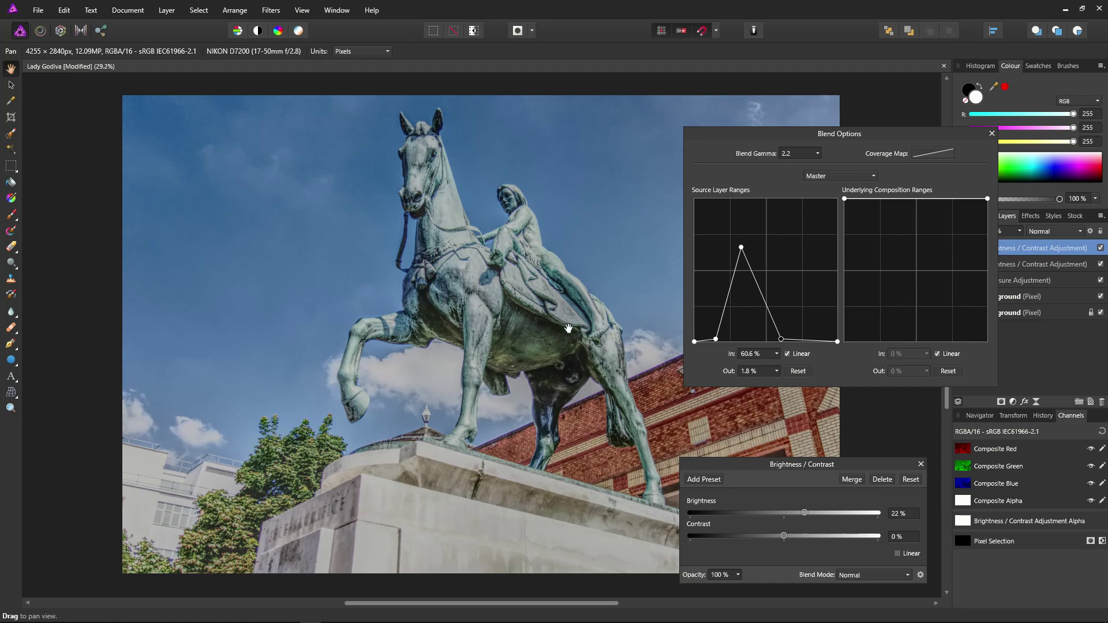
pyautogui.click(992, 134)
pyautogui.click(921, 464)
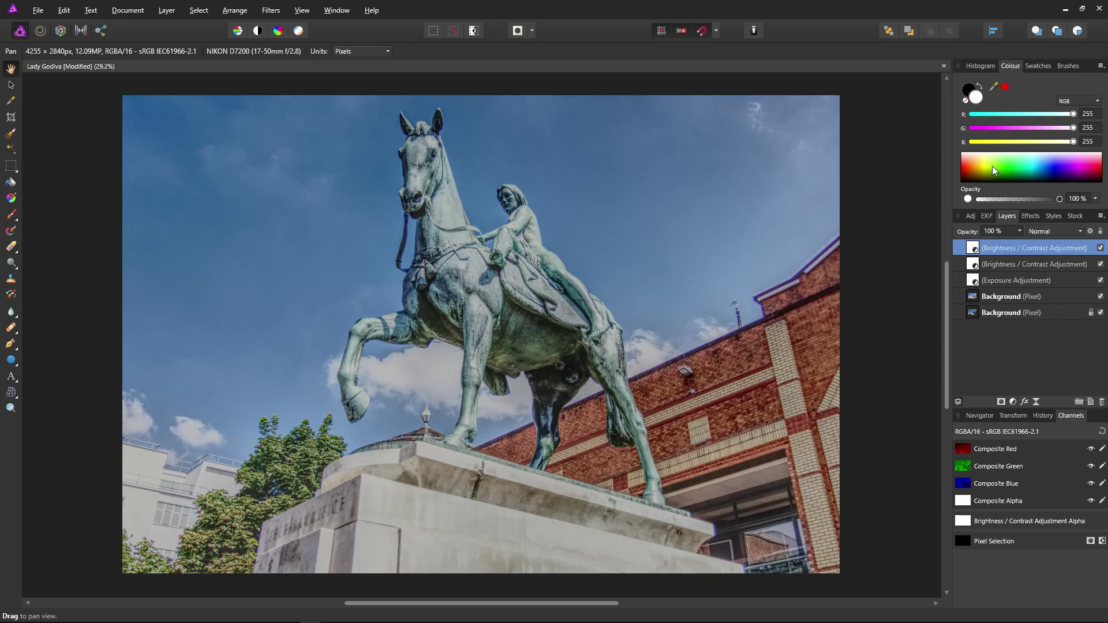
# Step: Show the histogram, add a Shadows / Highlights adjustment with shadows at -86 % and highlights at about 62 %, and save the document
pyautogui.click(981, 65)
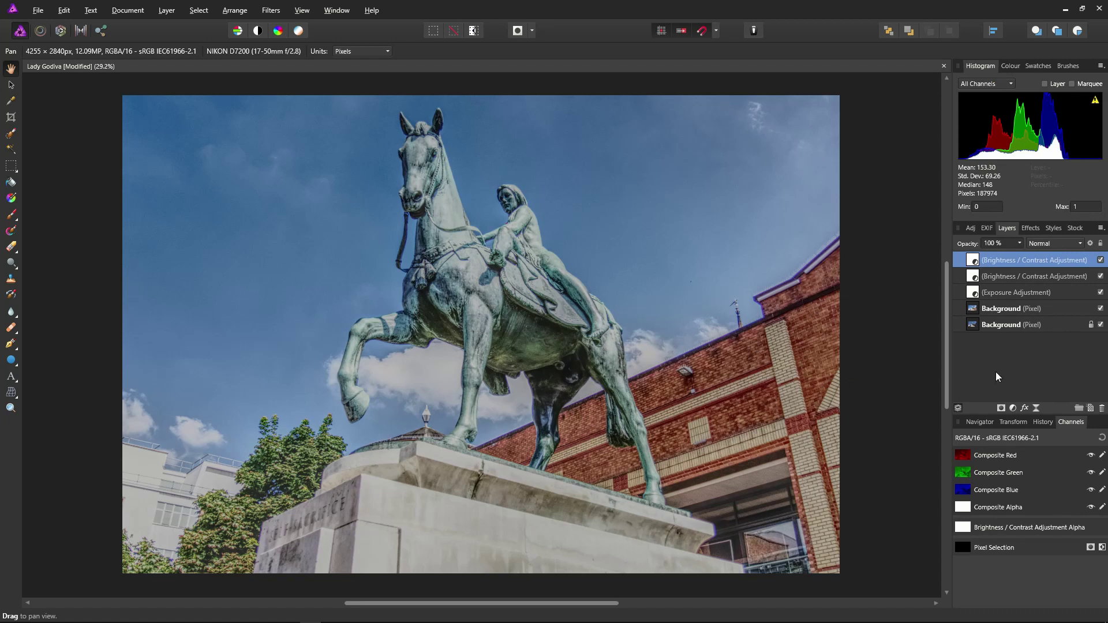
pyautogui.click(1013, 408)
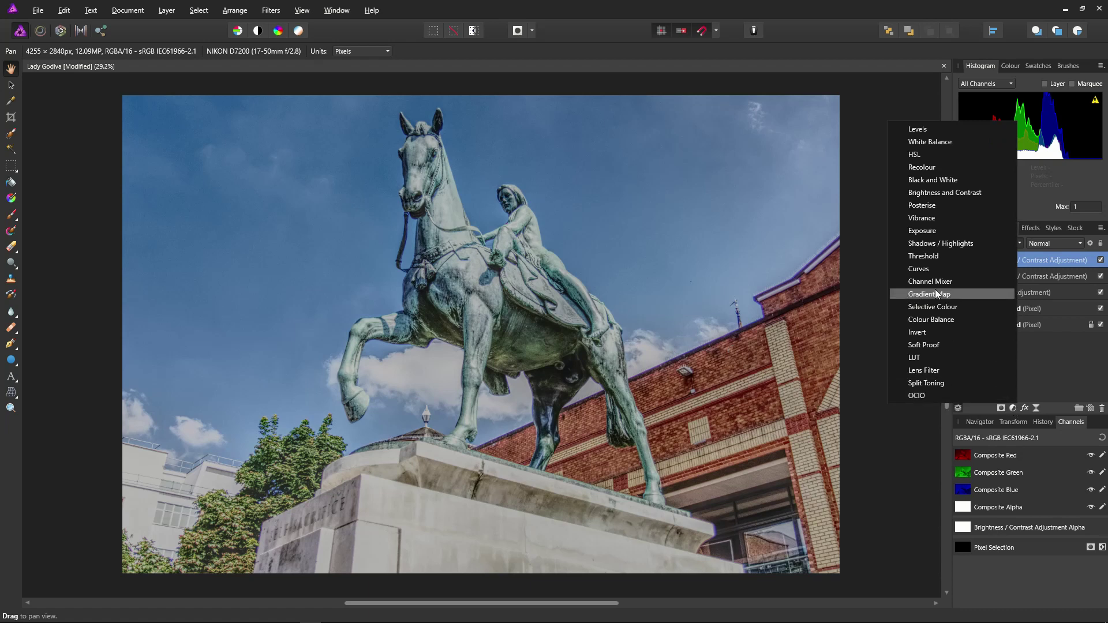
pyautogui.click(948, 245)
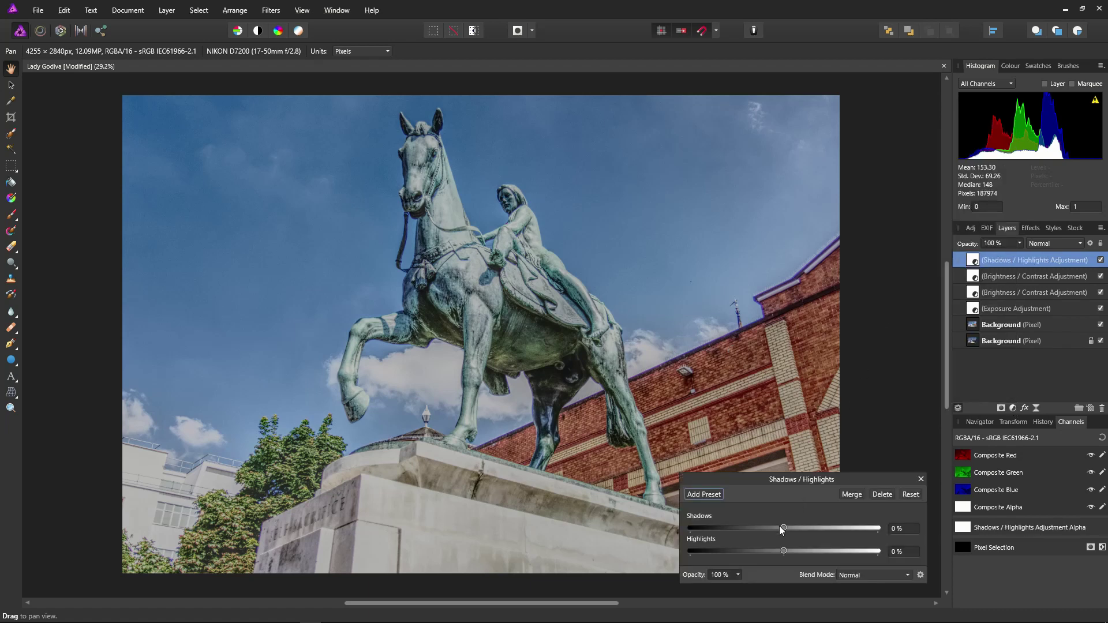
pyautogui.moveTo(783, 527); pyautogui.dragTo(747, 532)
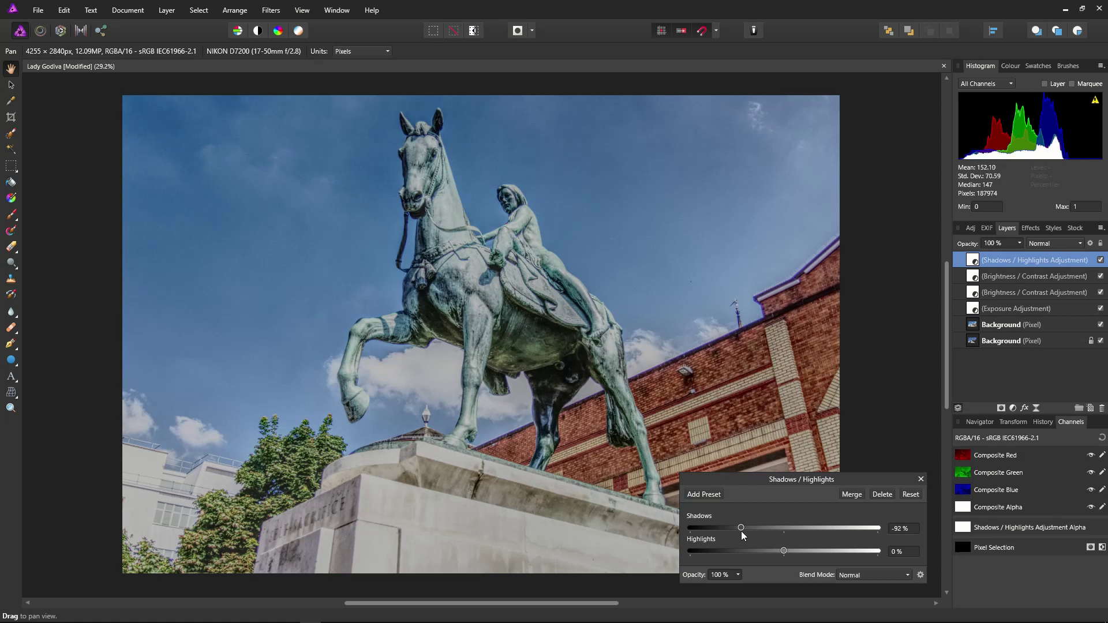
pyautogui.moveTo(741, 531); pyautogui.dragTo(814, 553)
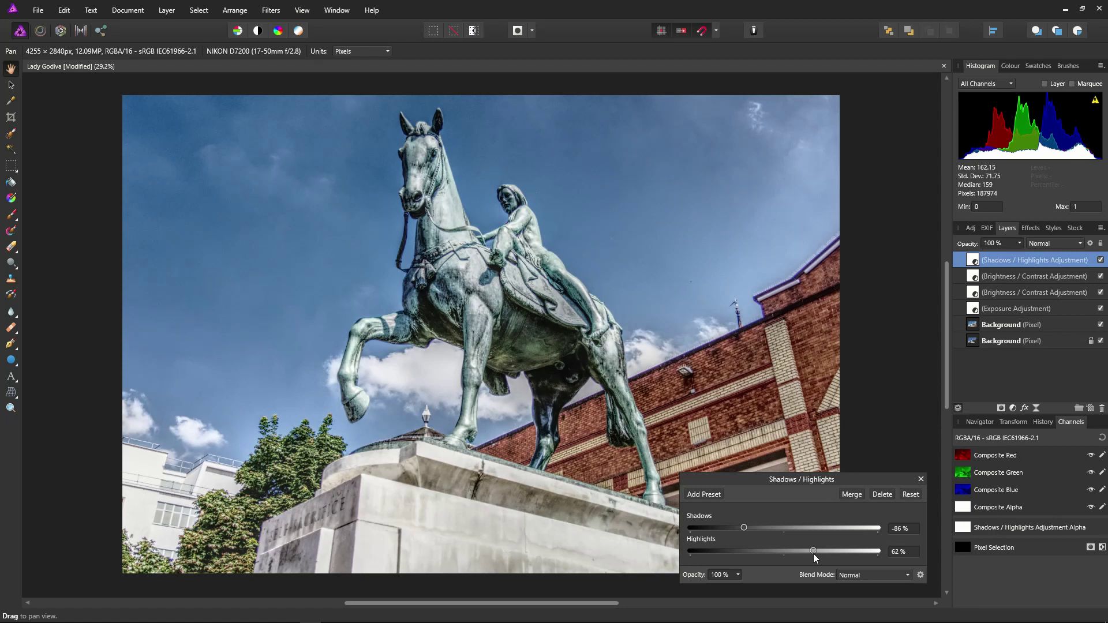
pyautogui.moveTo(812, 553); pyautogui.dragTo(813, 553)
pyautogui.click(920, 480)
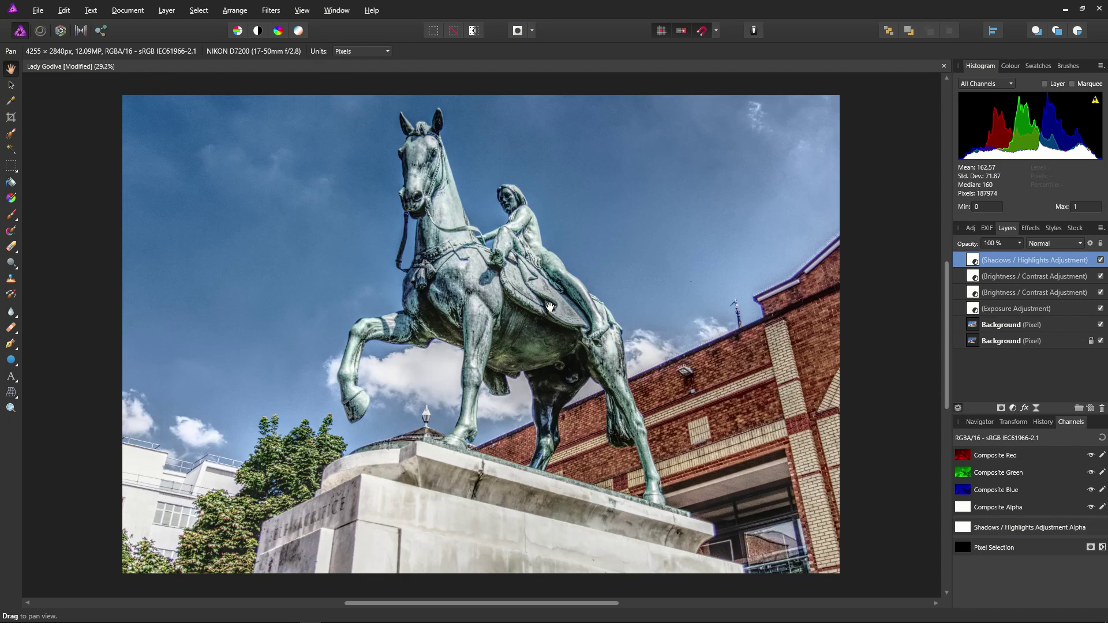
pyautogui.hotkey('ctrl', 's')
# Step: Add an HSL adjustment on top with the master saturation shift at -56 %
pyautogui.click(1013, 408)
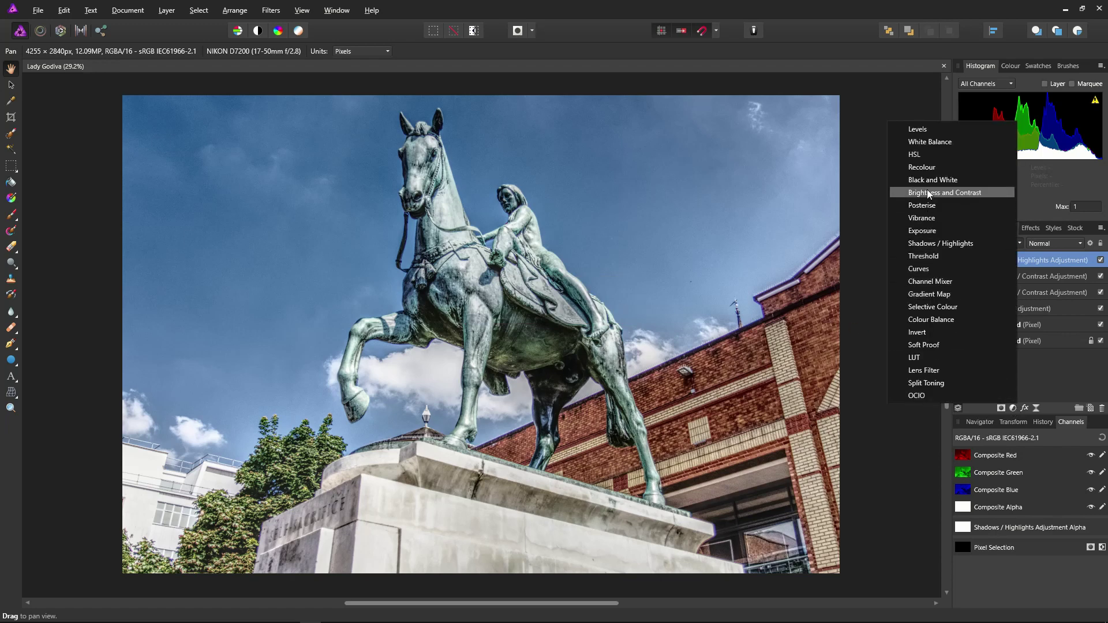
pyautogui.click(920, 155)
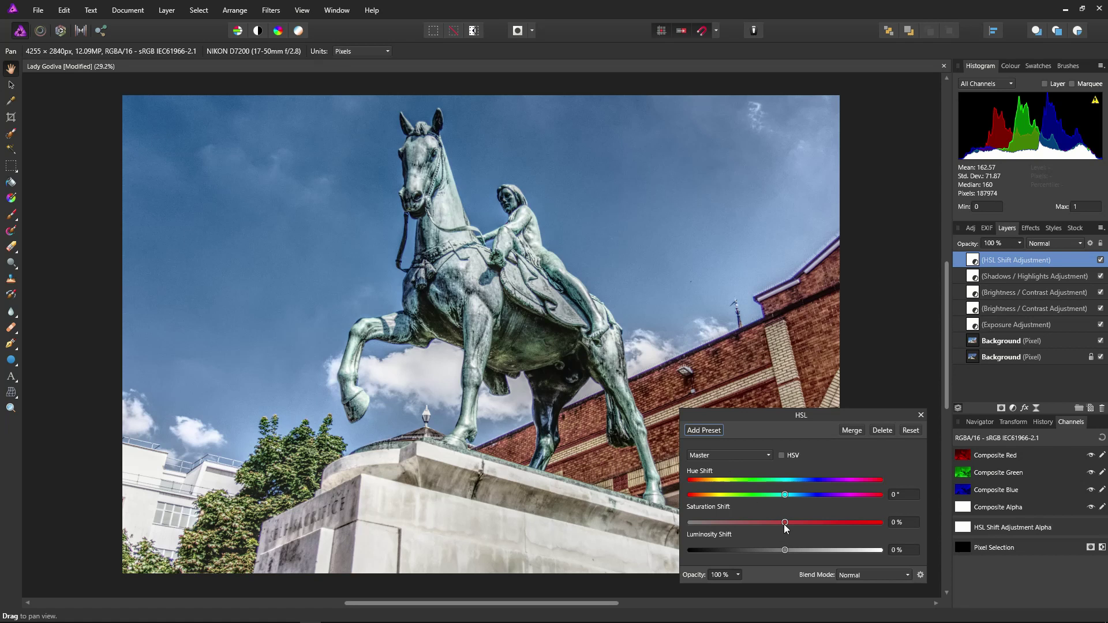
pyautogui.moveTo(784, 524); pyautogui.dragTo(745, 524)
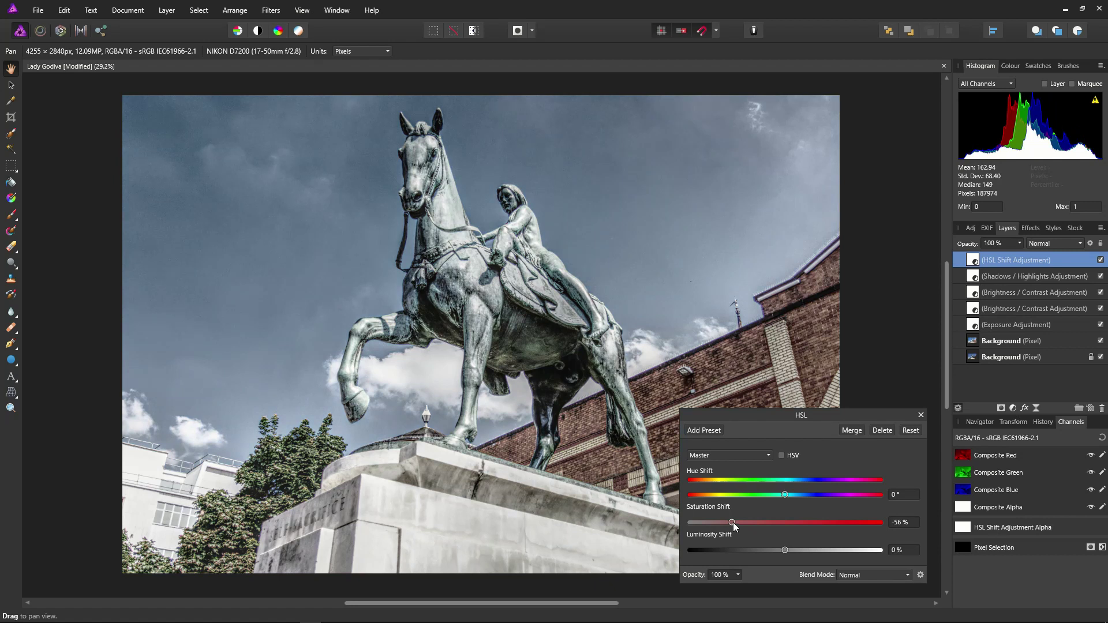
# Step: Raise the saturation shift of the Reds in the HSL adjustment by about half of its positive range
pyautogui.click(767, 455)
pyautogui.click(751, 482)
pyautogui.moveTo(784, 523); pyautogui.dragTo(834, 533)
# Step: Set the Yellows in the HSL adjustment to 62 % saturation shift and -9 % luminosity shift
pyautogui.click(769, 457)
pyautogui.click(728, 495)
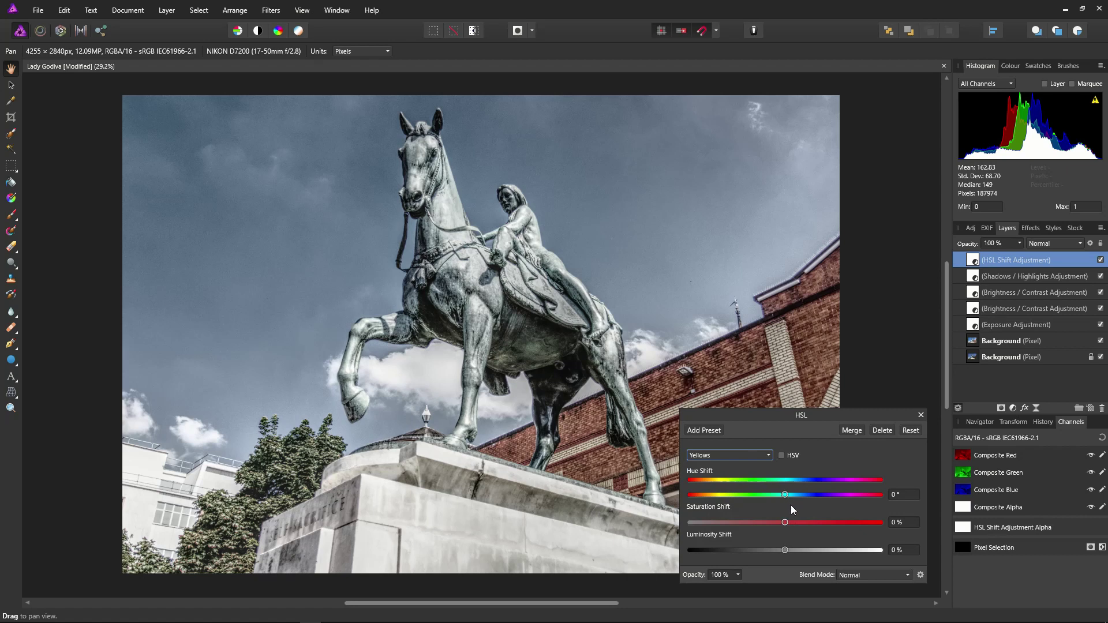
pyautogui.moveTo(790, 520); pyautogui.dragTo(845, 522)
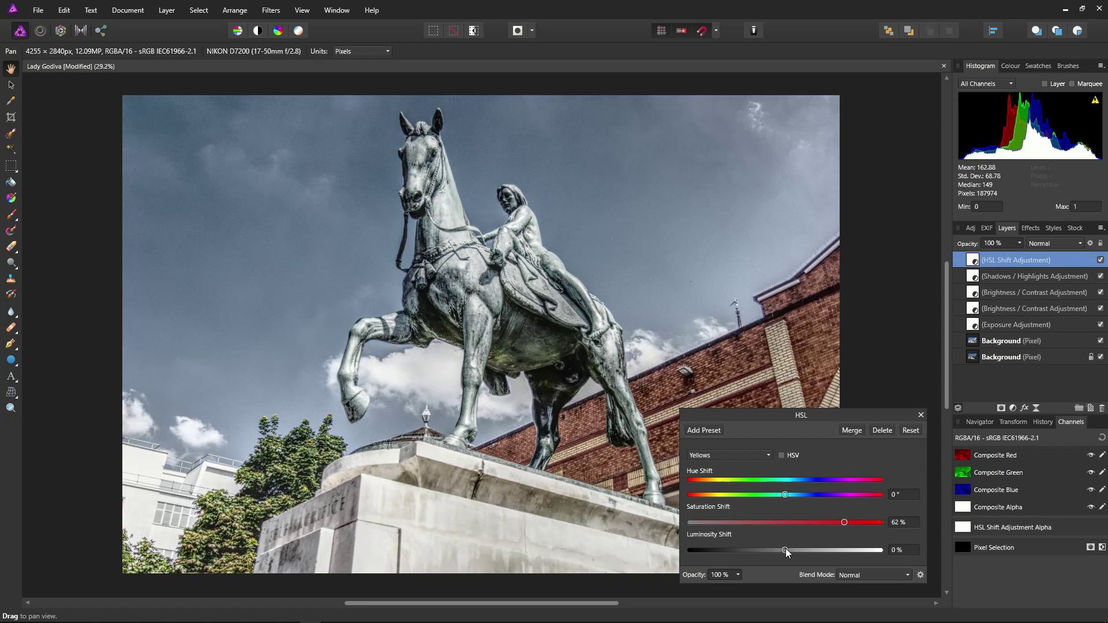
pyautogui.moveTo(785, 550); pyautogui.dragTo(777, 549)
# Step: Set the Cyans in the HSL adjustment to 79 % saturation shift and 18.1° hue shift
pyautogui.click(767, 456)
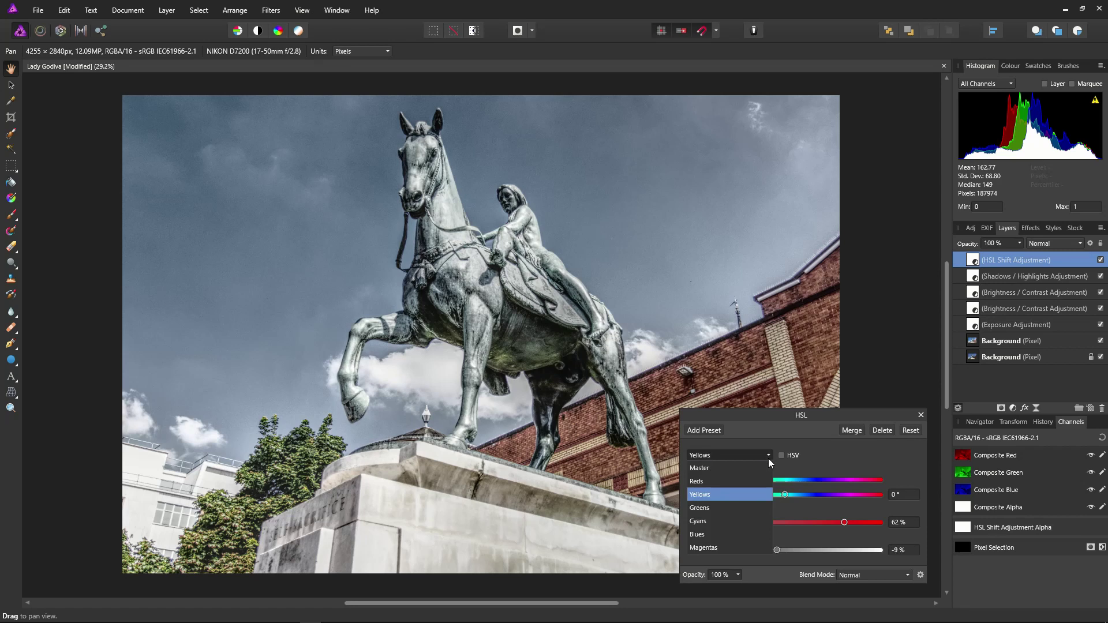
pyautogui.click(749, 521)
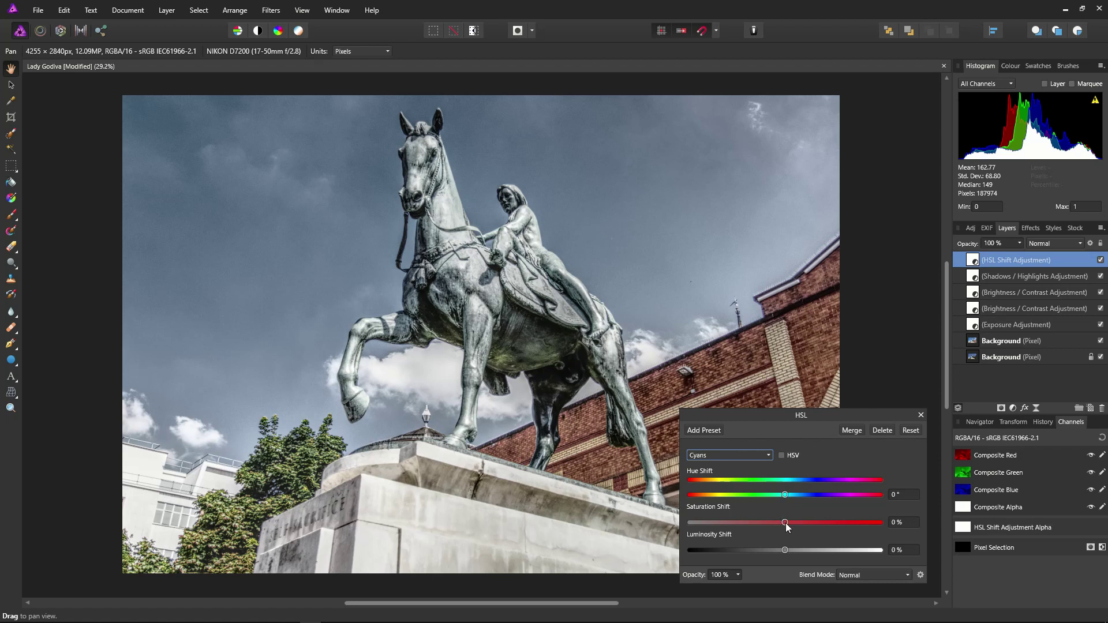
pyautogui.moveTo(785, 523); pyautogui.dragTo(821, 524)
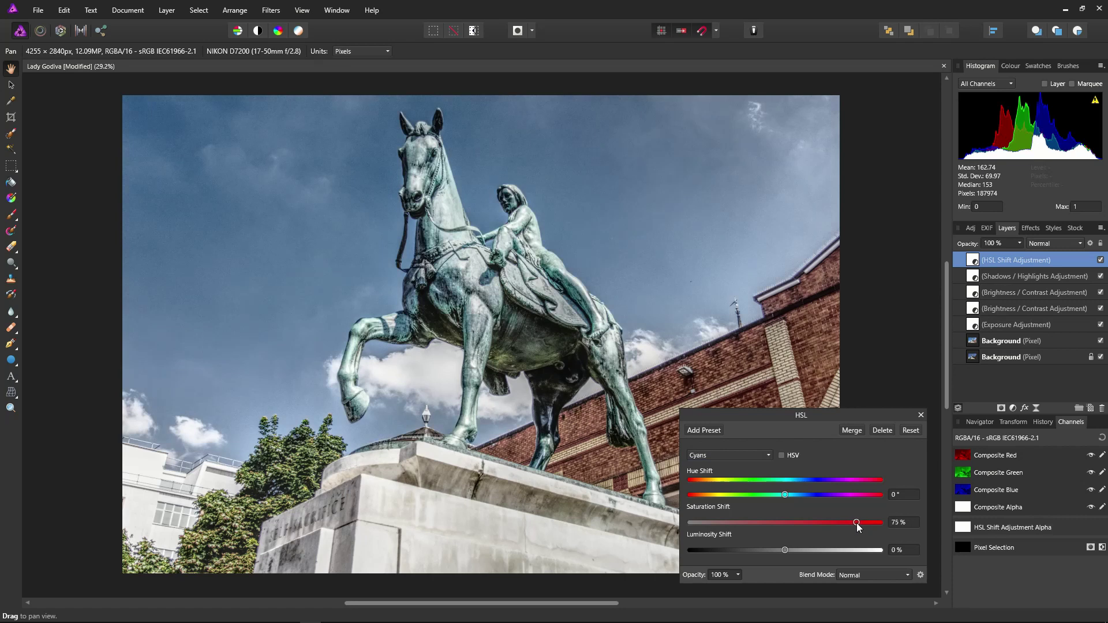
pyautogui.moveTo(857, 523); pyautogui.dragTo(861, 521)
pyautogui.moveTo(787, 496); pyautogui.dragTo(796, 500)
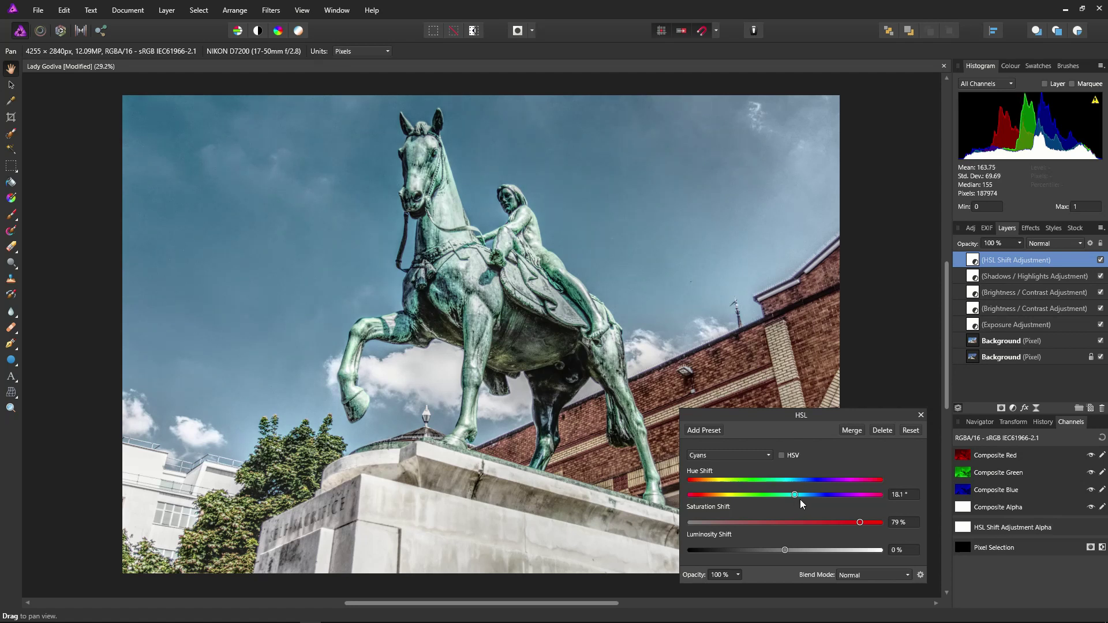
# Step: Set the Blues in the HSL adjustment to 22 % saturation, -11 % luminosity and -11.5° hue shift
pyautogui.click(725, 458)
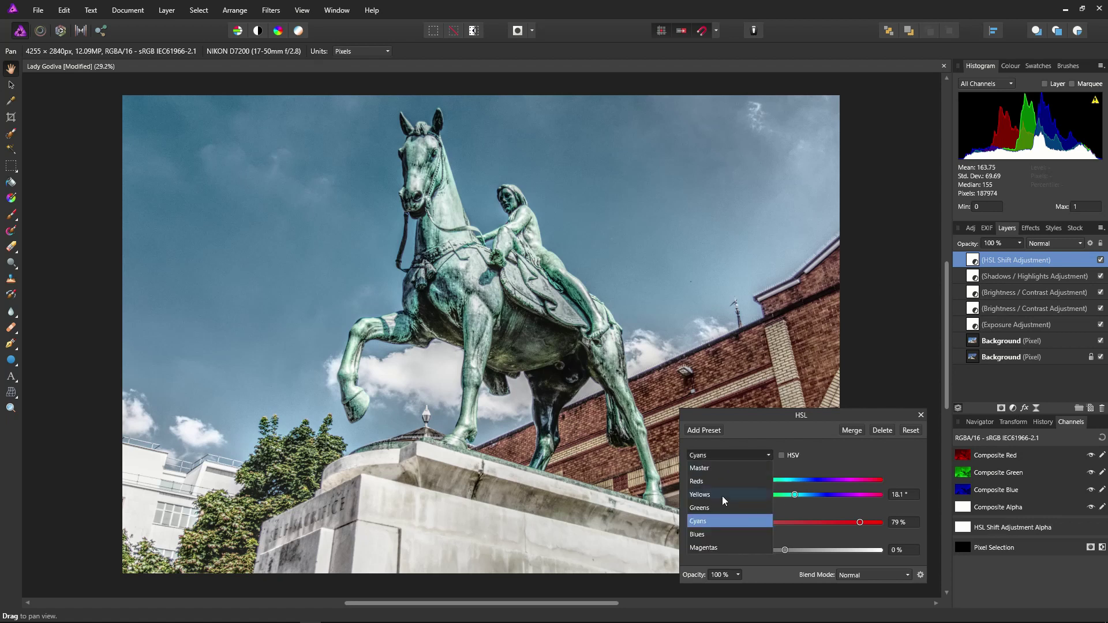
pyautogui.click(723, 534)
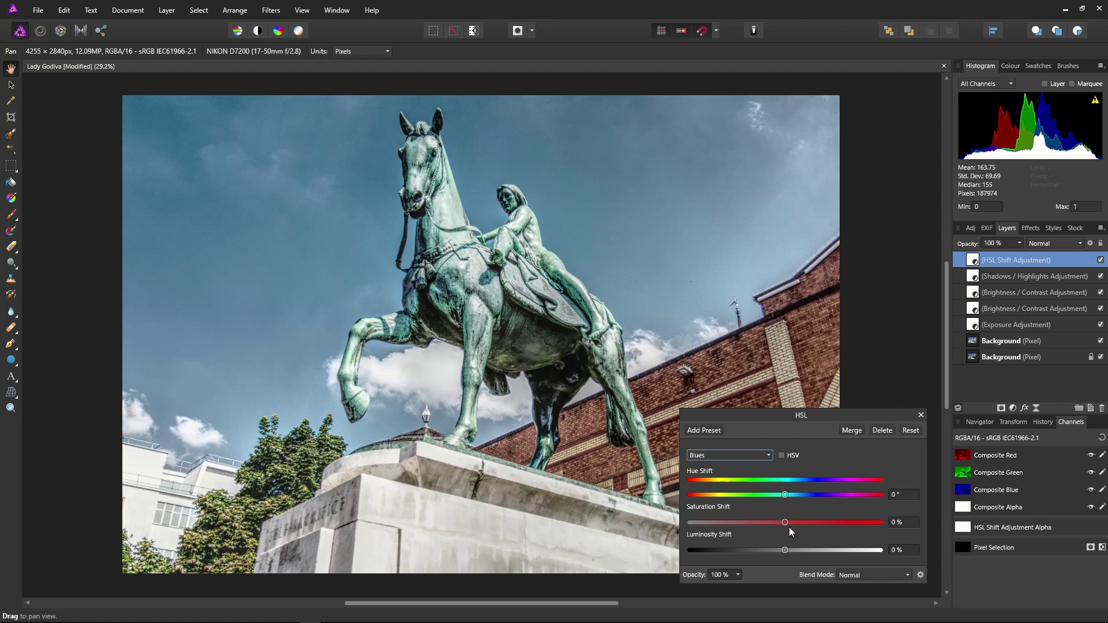
pyautogui.moveTo(785, 523); pyautogui.dragTo(806, 527)
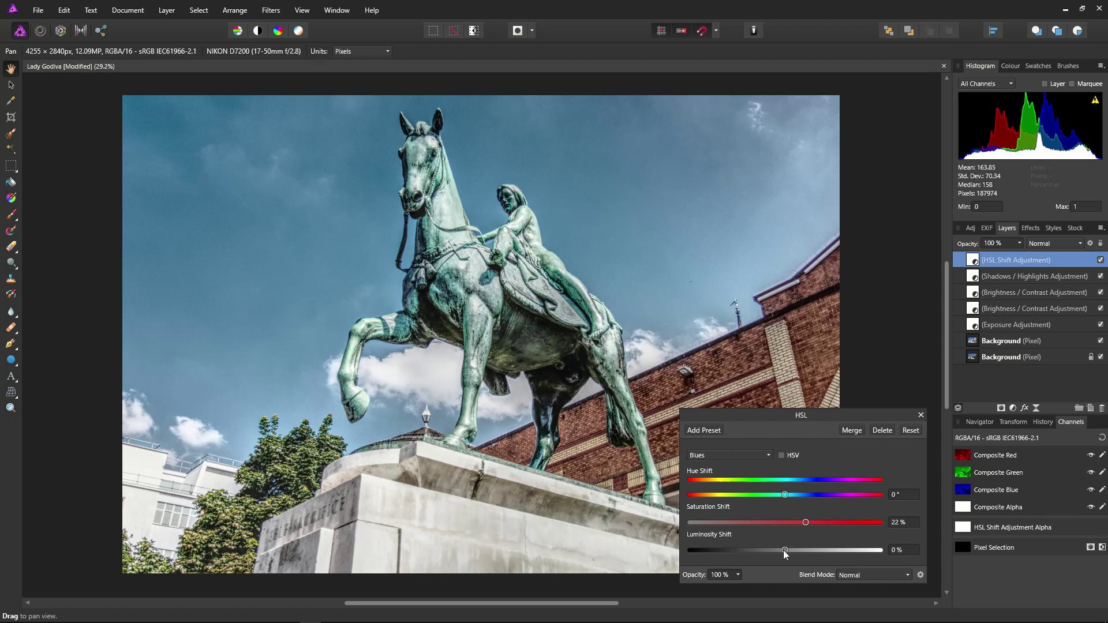
pyautogui.moveTo(784, 549); pyautogui.dragTo(774, 549)
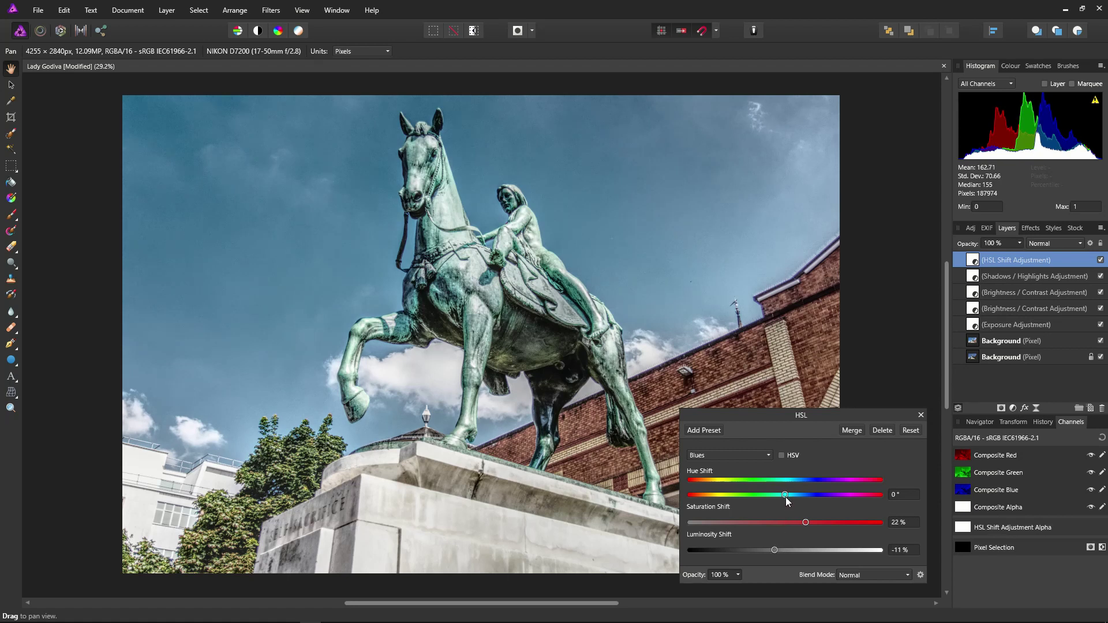
pyautogui.moveTo(786, 495); pyautogui.dragTo(778, 505)
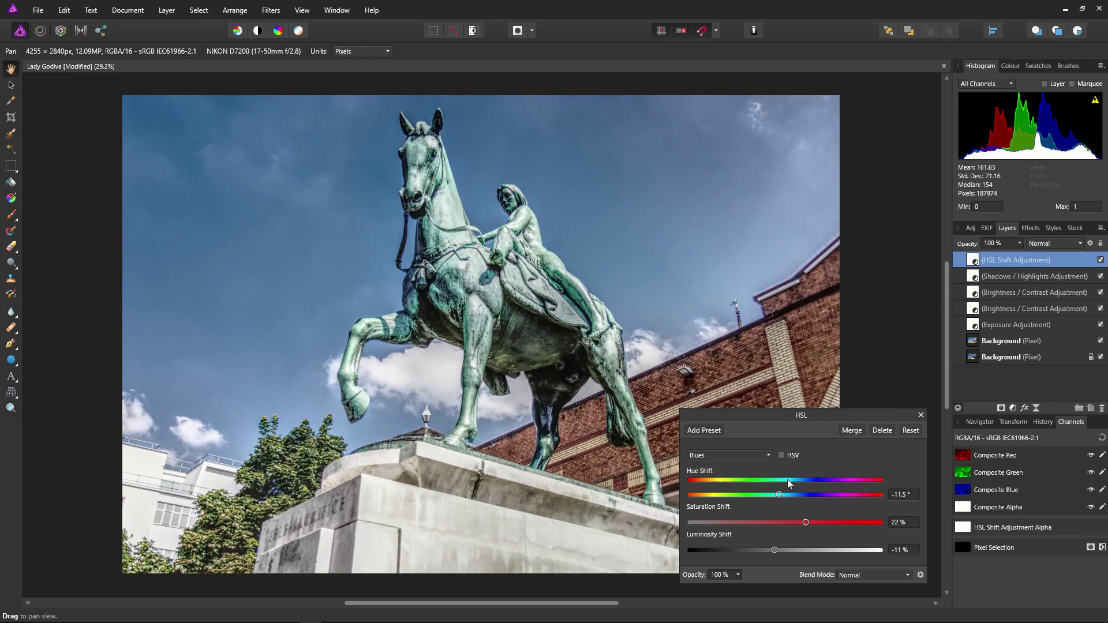
pyautogui.click(921, 416)
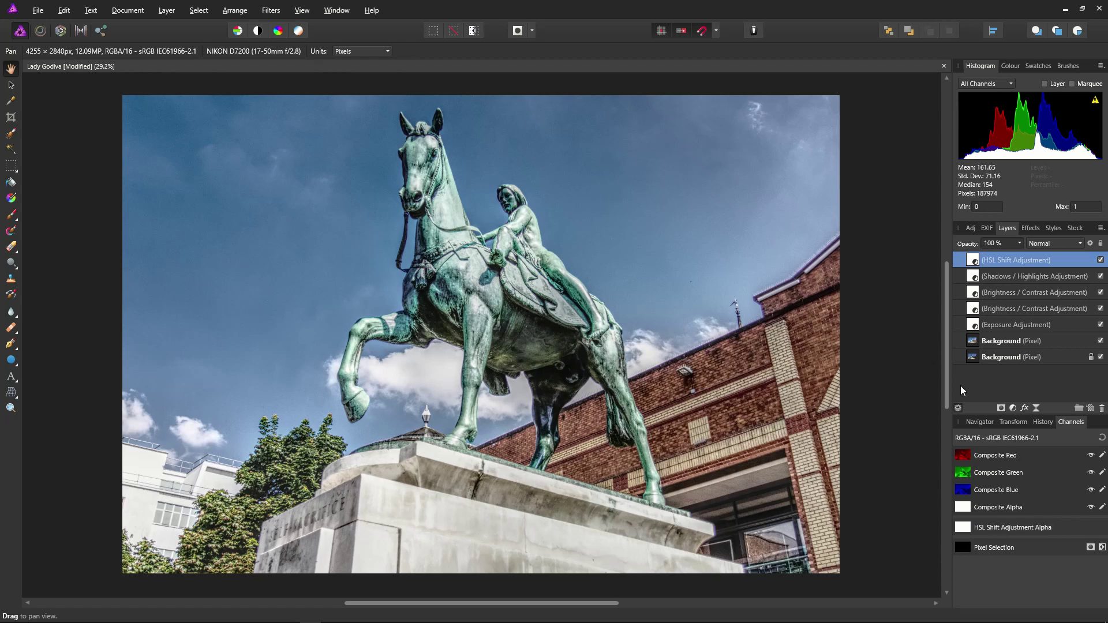
# Step: Add a live Shadows / Highlights filter with highlights strength at 11 % and save the document
pyautogui.click(1036, 408)
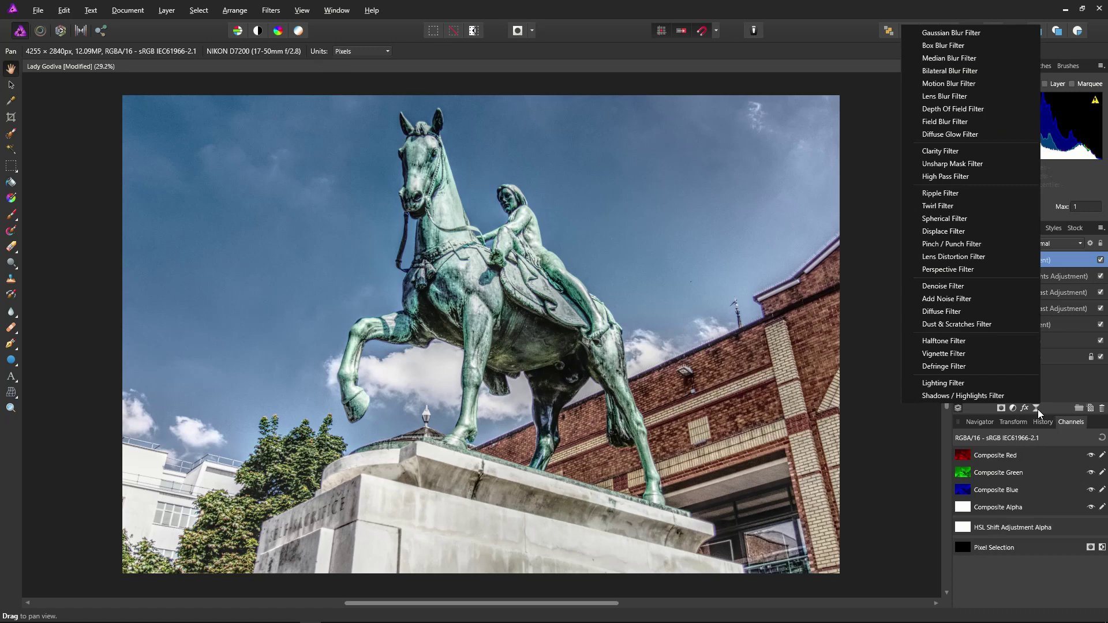
pyautogui.click(992, 396)
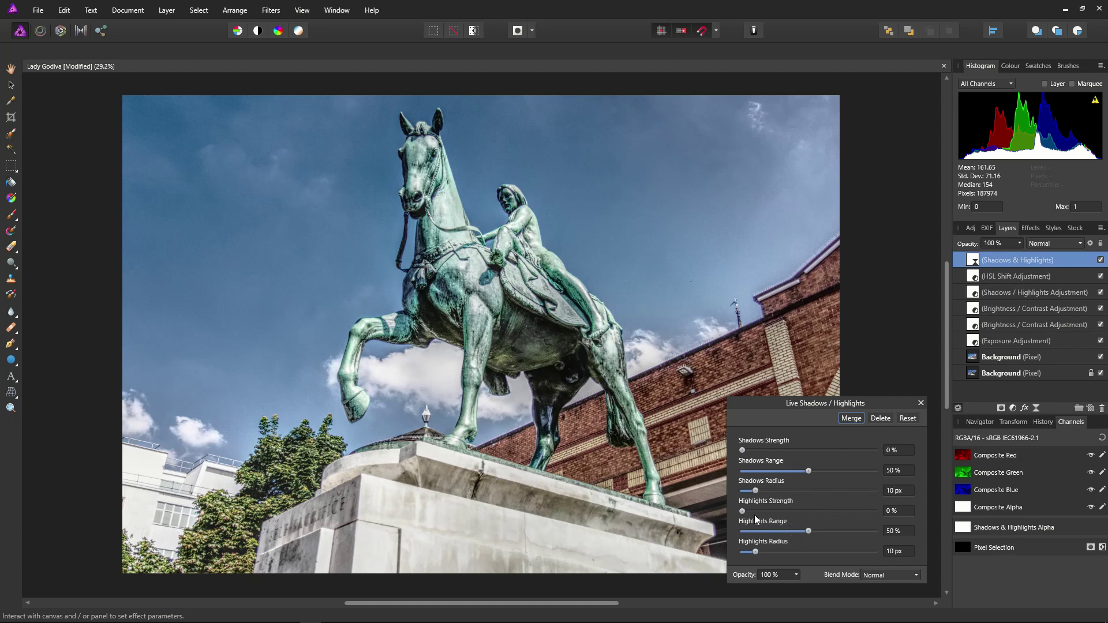
pyautogui.moveTo(744, 511); pyautogui.dragTo(746, 511)
pyautogui.moveTo(755, 512); pyautogui.dragTo(757, 512)
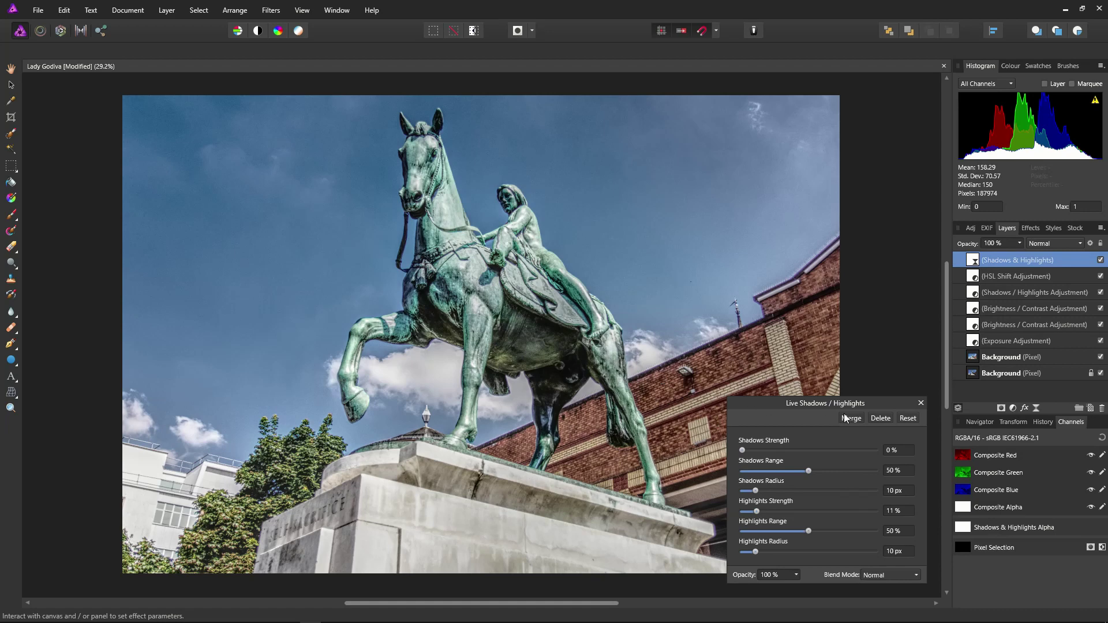
pyautogui.click(921, 403)
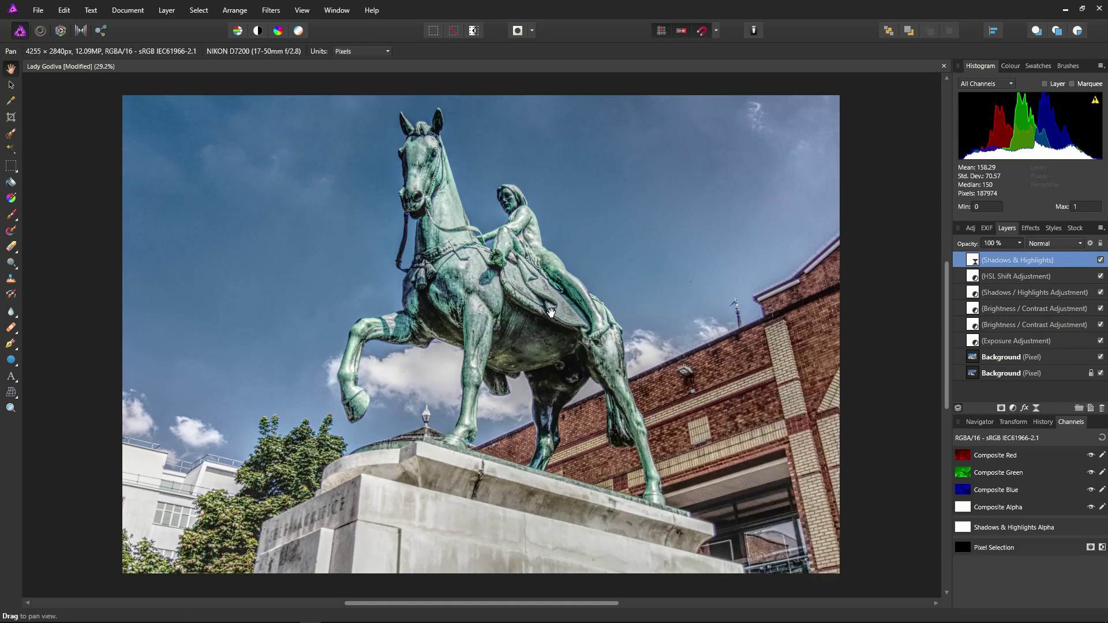
pyautogui.hotkey('ctrl', 's')
# Step: Add a Colour Balance adjustment and set its Shadows to 43 % Cyan / Red and 43 % Yellow / Blue
pyautogui.click(1014, 410)
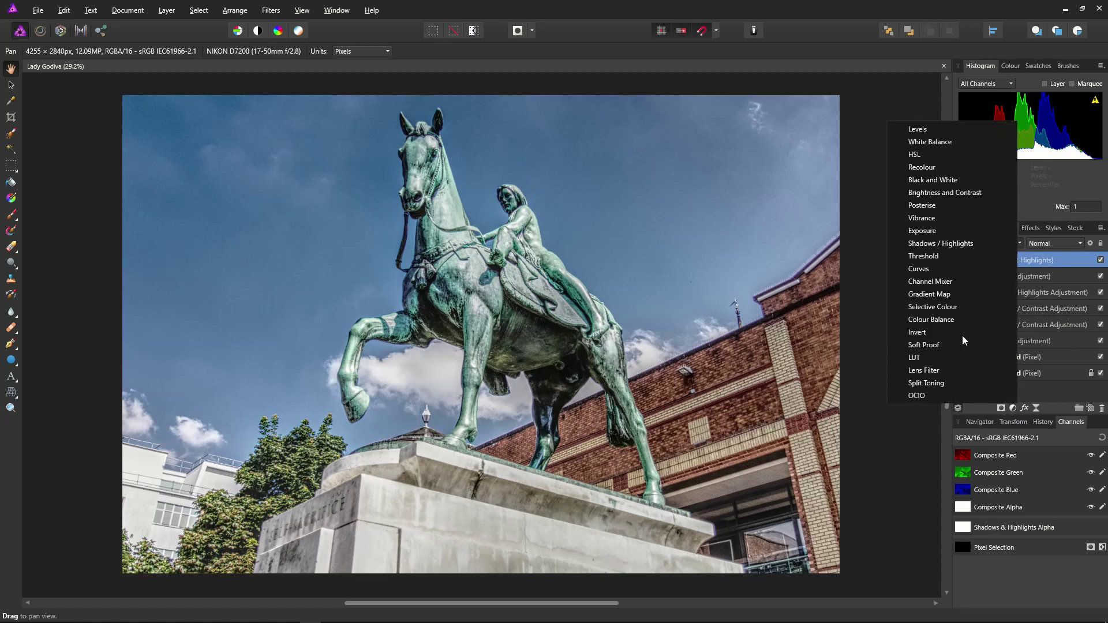
pyautogui.click(957, 321)
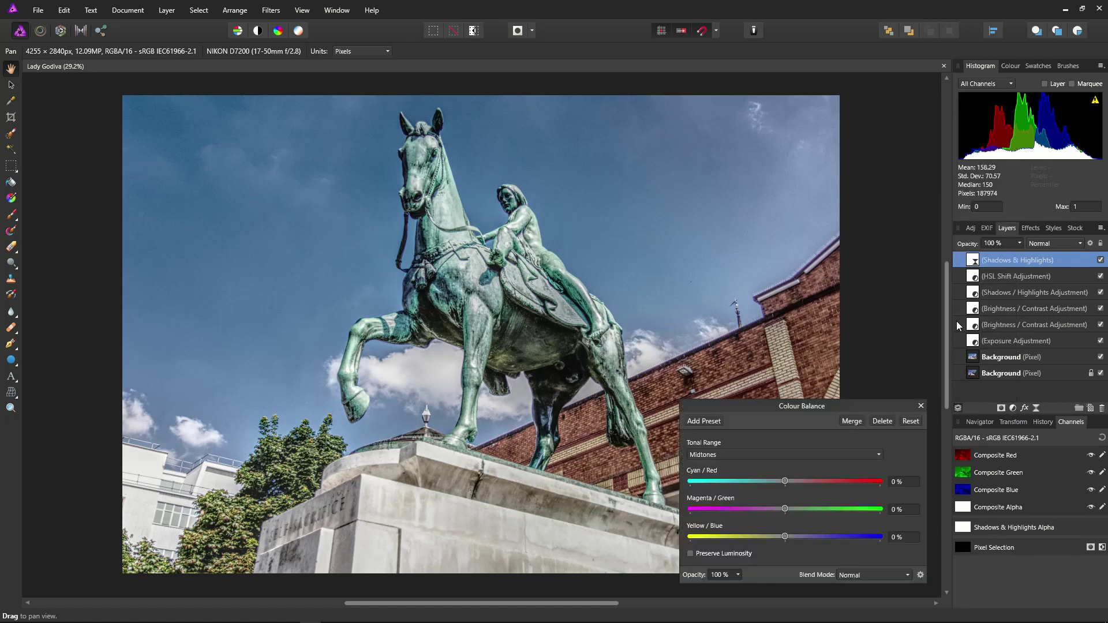
pyautogui.click(781, 455)
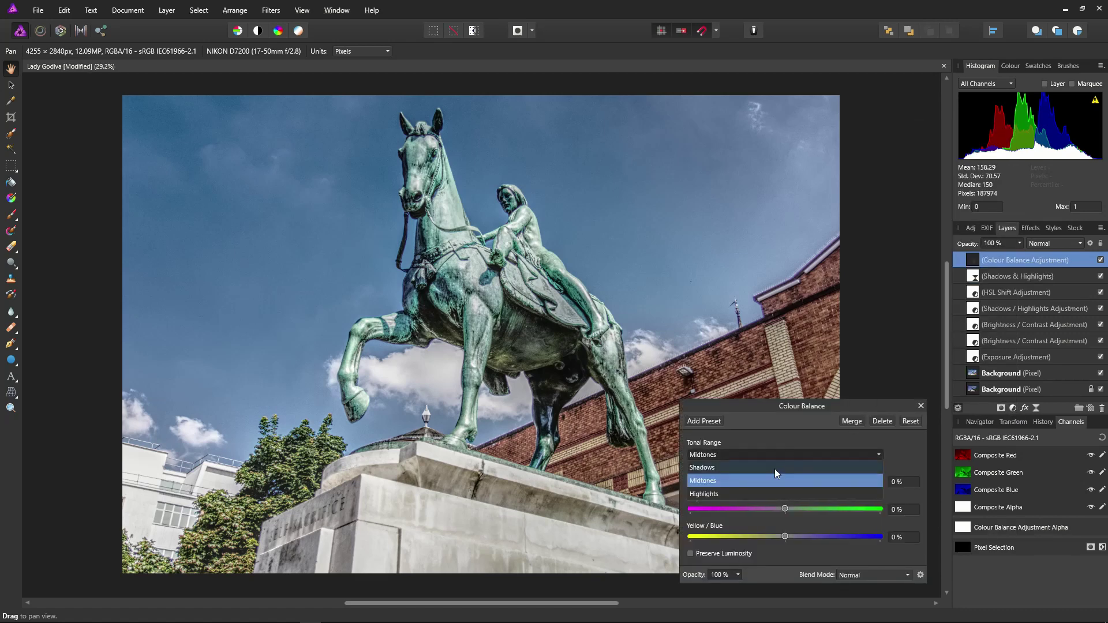
pyautogui.click(774, 469)
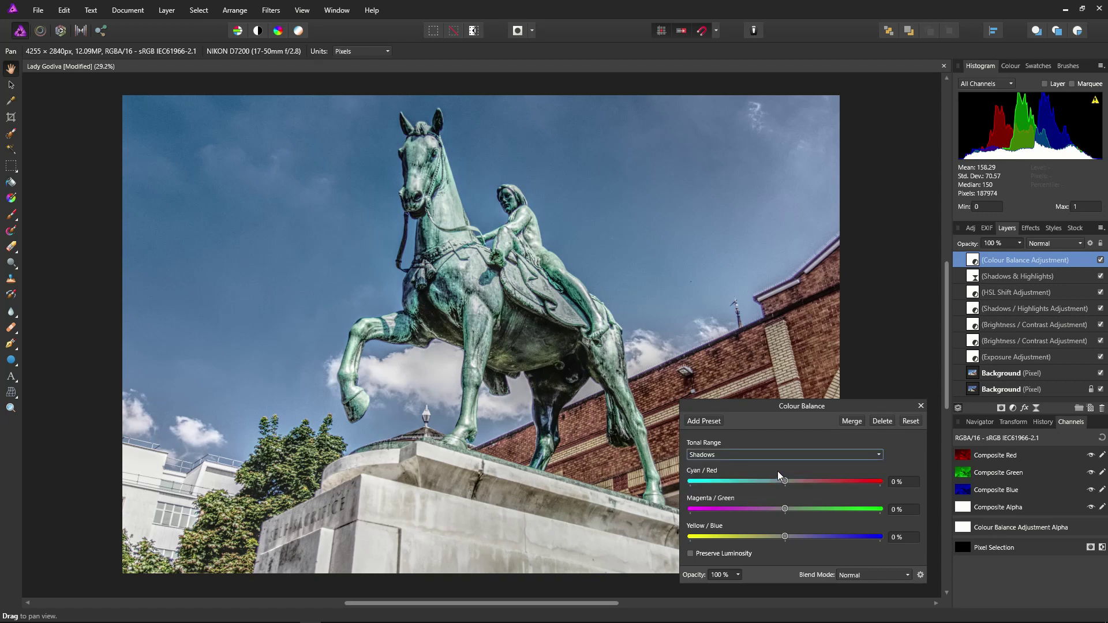
pyautogui.moveTo(778, 477); pyautogui.dragTo(801, 482)
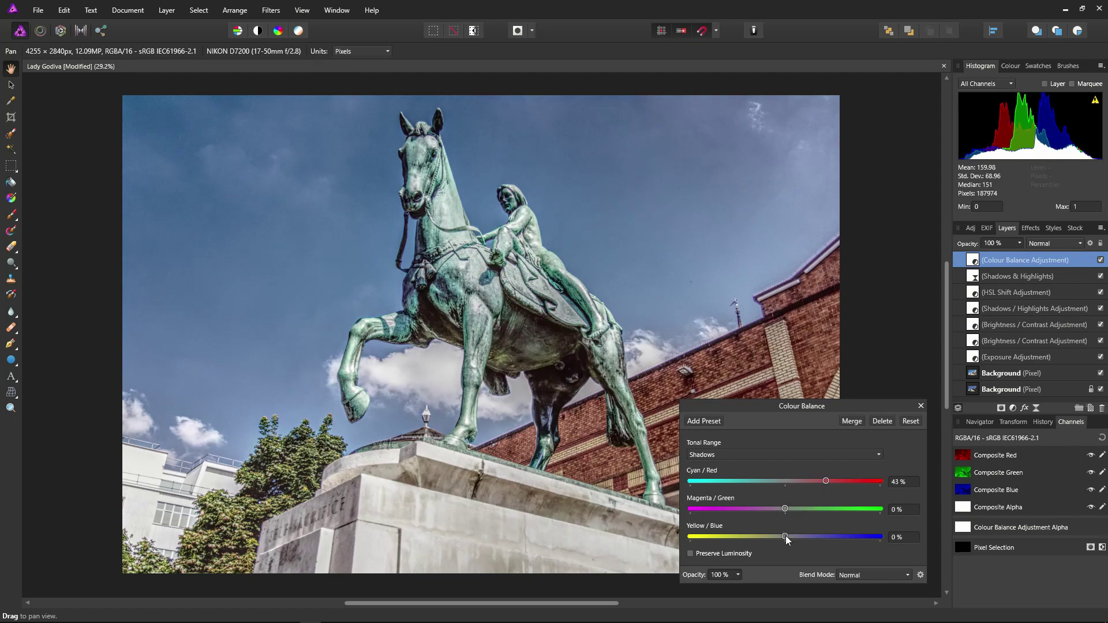
pyautogui.moveTo(785, 537); pyautogui.dragTo(800, 537)
# Step: Set the Colour Balance Highlights to 35 % Cyan / Red and shift Yellow / Blue slightly towards yellow
pyautogui.click(747, 455)
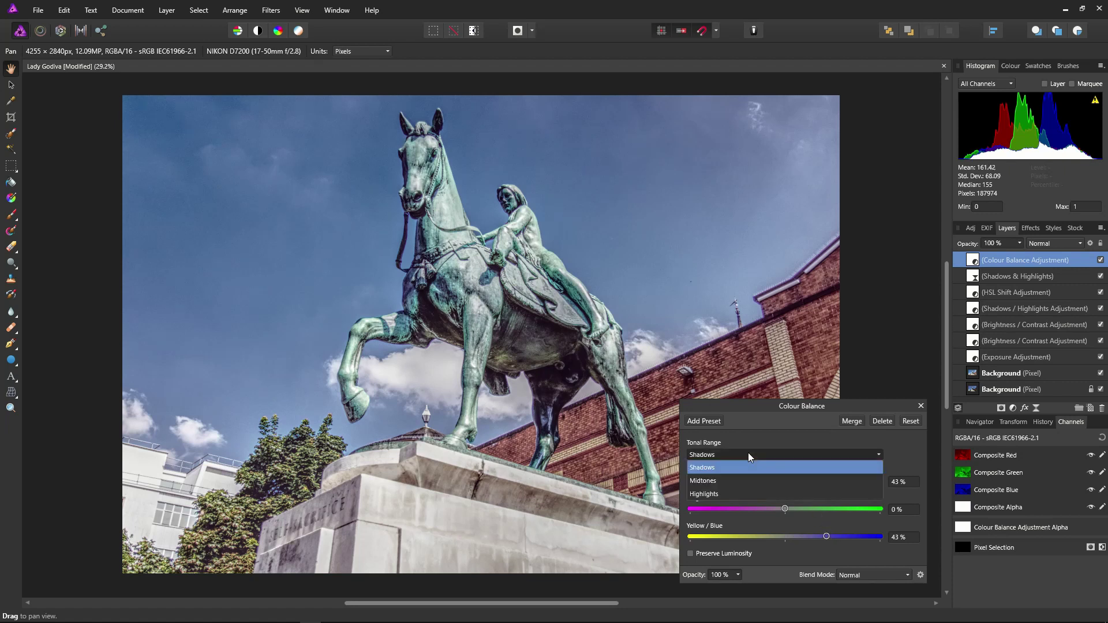
pyautogui.click(751, 494)
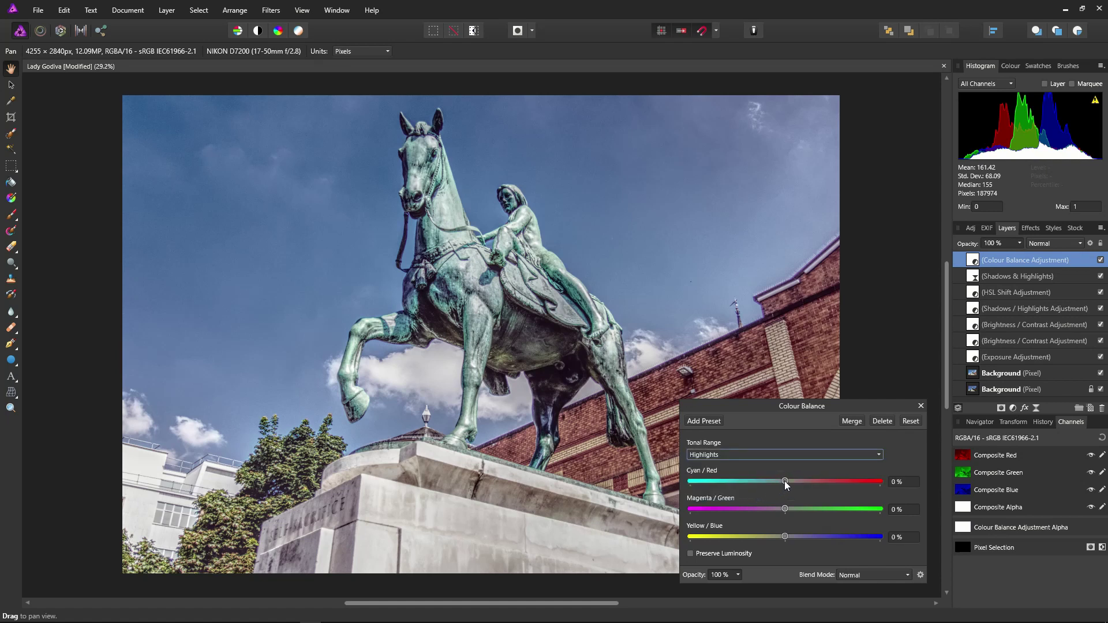
pyautogui.moveTo(785, 480); pyautogui.dragTo(798, 484)
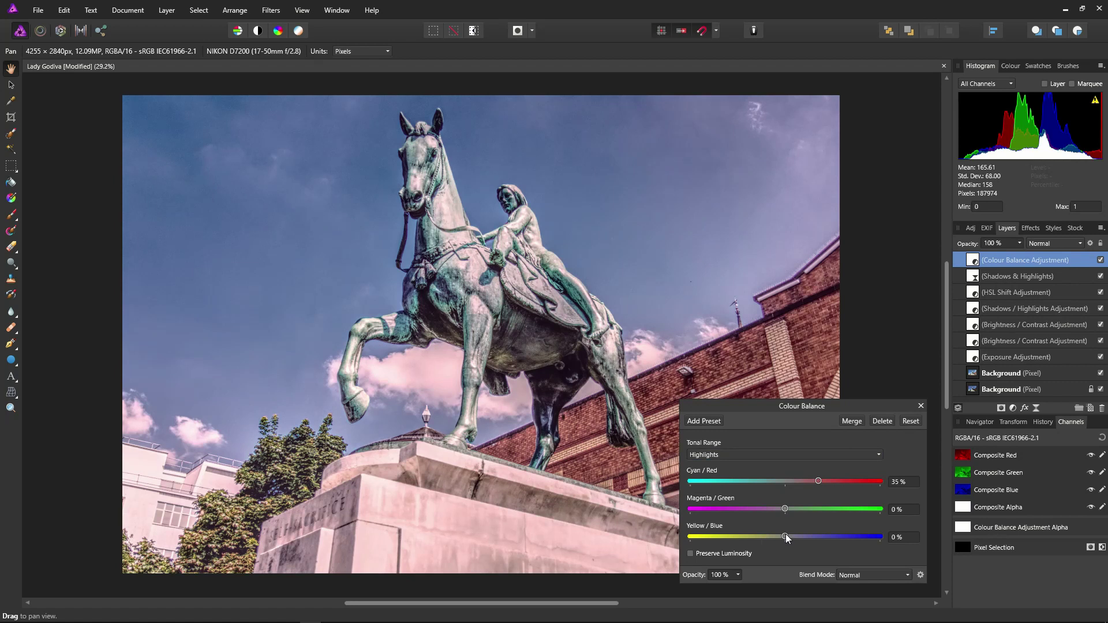
pyautogui.moveTo(785, 536); pyautogui.dragTo(763, 537)
pyautogui.click(921, 406)
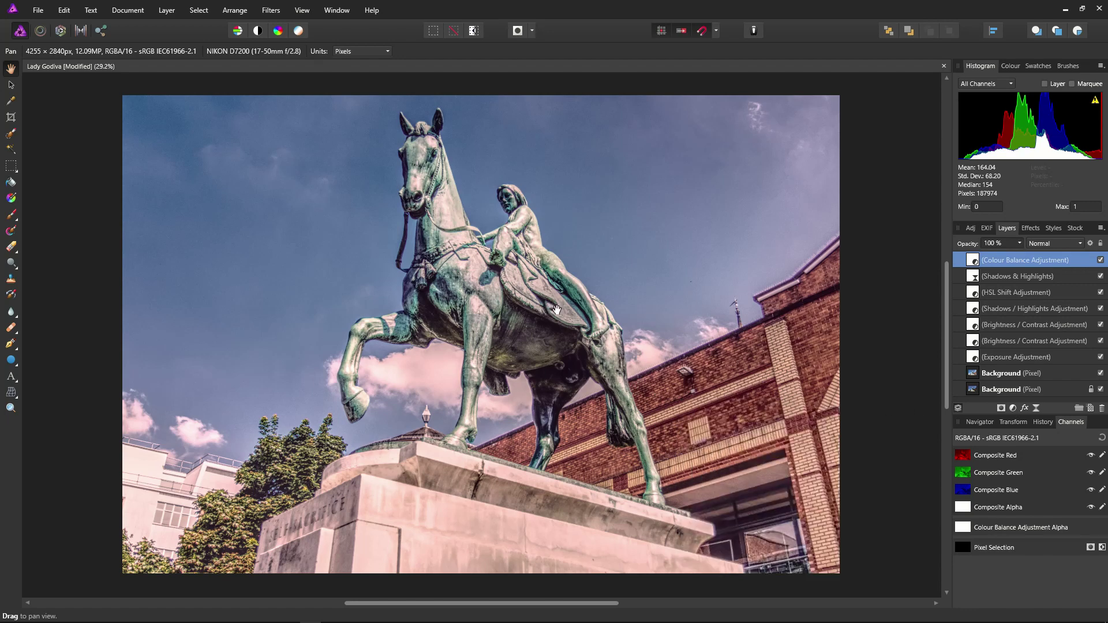
# Step: Reduce the opacity of the Colour Balance adjustment layer to 32 %
pyautogui.click(1019, 245)
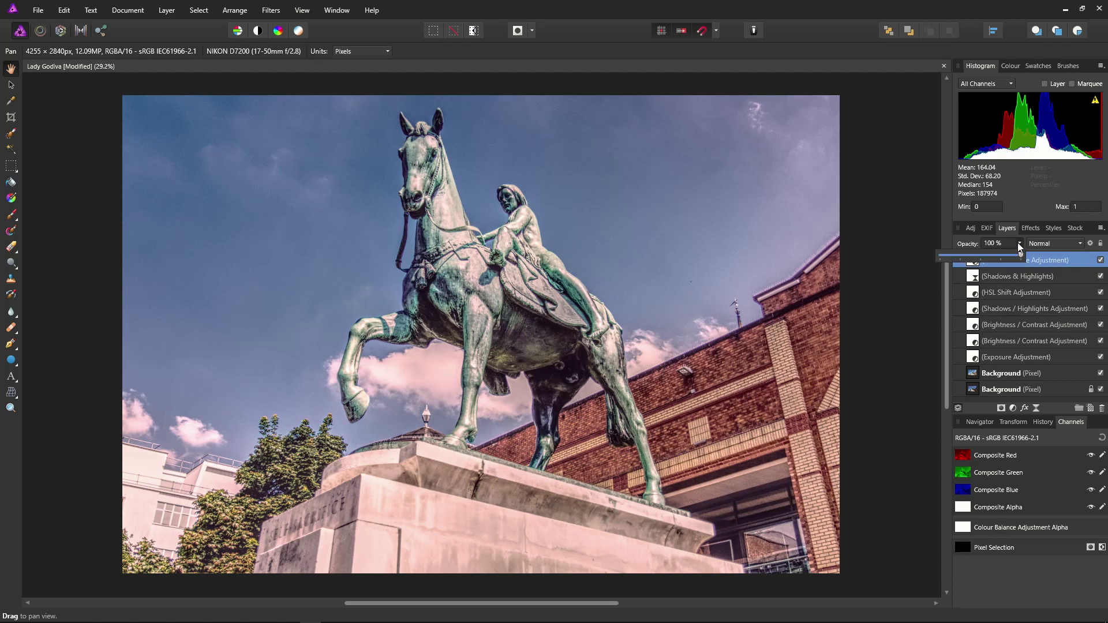
pyautogui.moveTo(1020, 260); pyautogui.dragTo(967, 264)
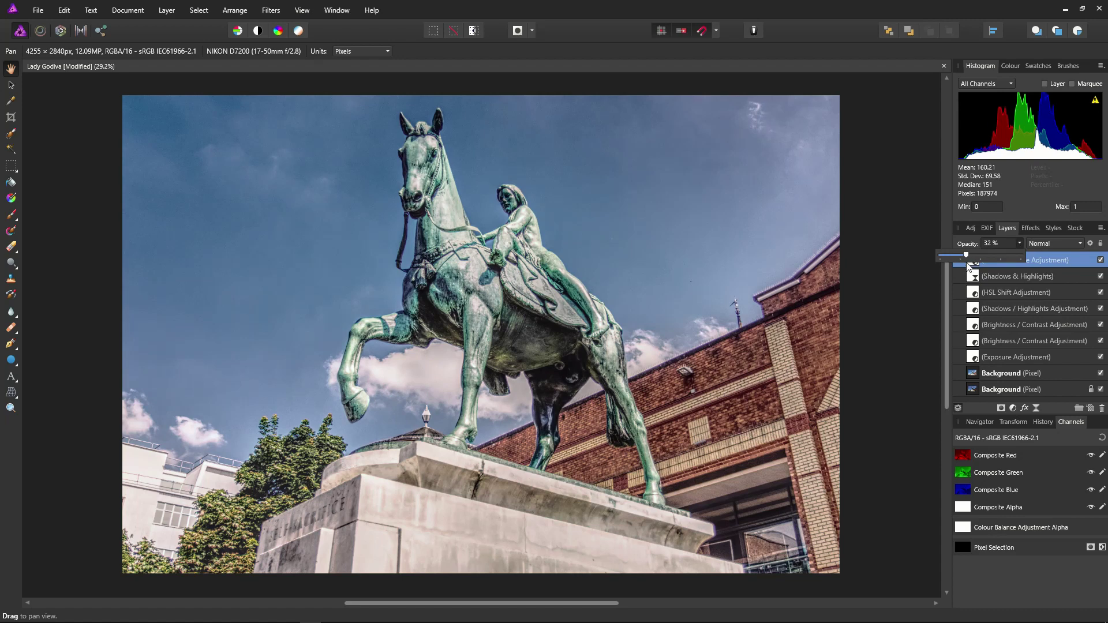
pyautogui.click(553, 307)
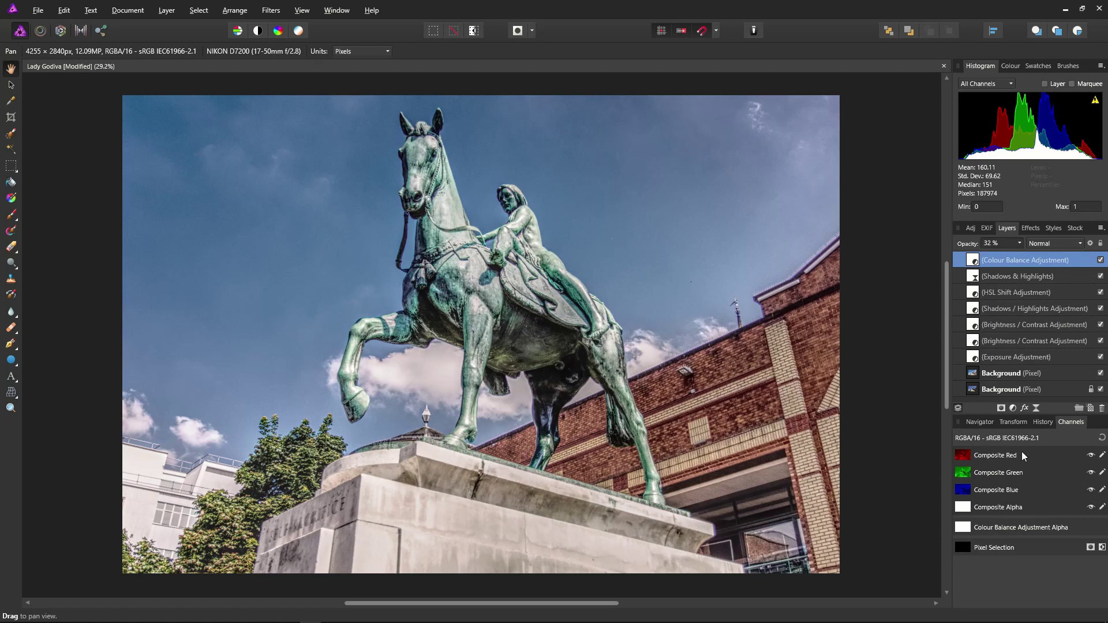
# Step: Add a live Clarity filter above the Colour Balance adjustment and raise its radius slightly
pyautogui.click(1035, 409)
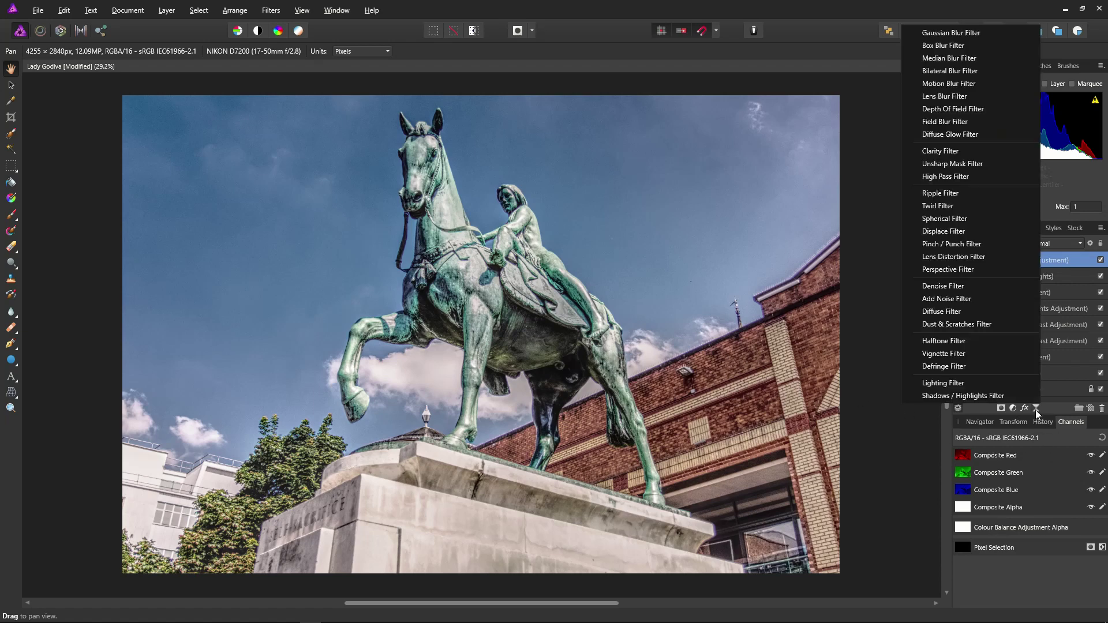
pyautogui.click(971, 149)
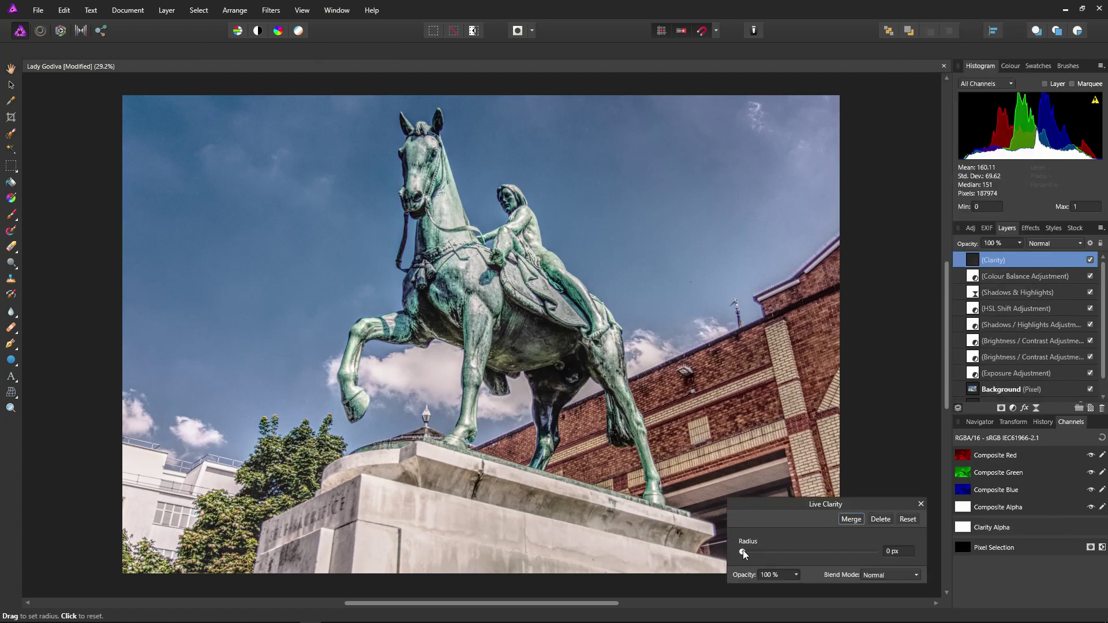
pyautogui.moveTo(743, 551); pyautogui.dragTo(746, 552)
pyautogui.click(921, 505)
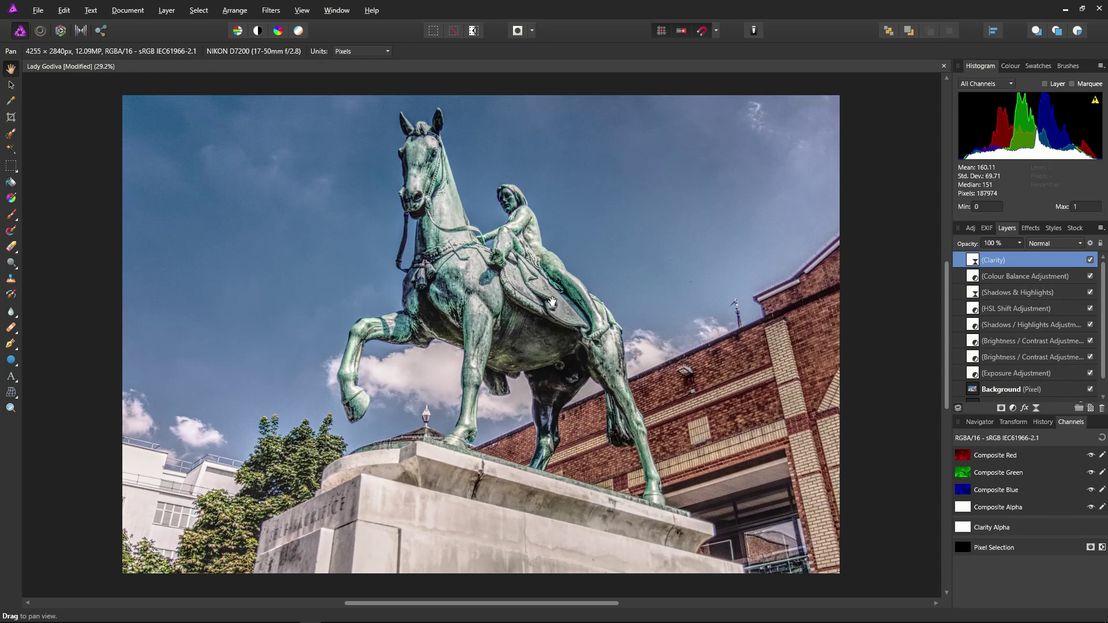
# Step: Merge all visible layers into a new pixel layer above the Clarity filter and select that merged layer
pyautogui.rightClick(996, 261)
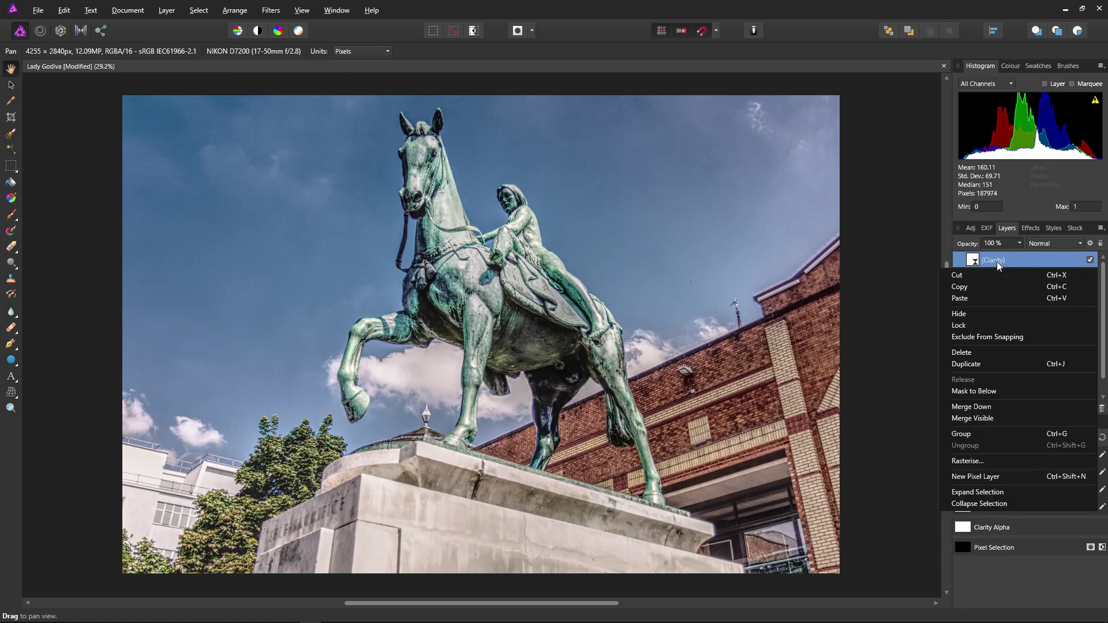
pyautogui.click(997, 418)
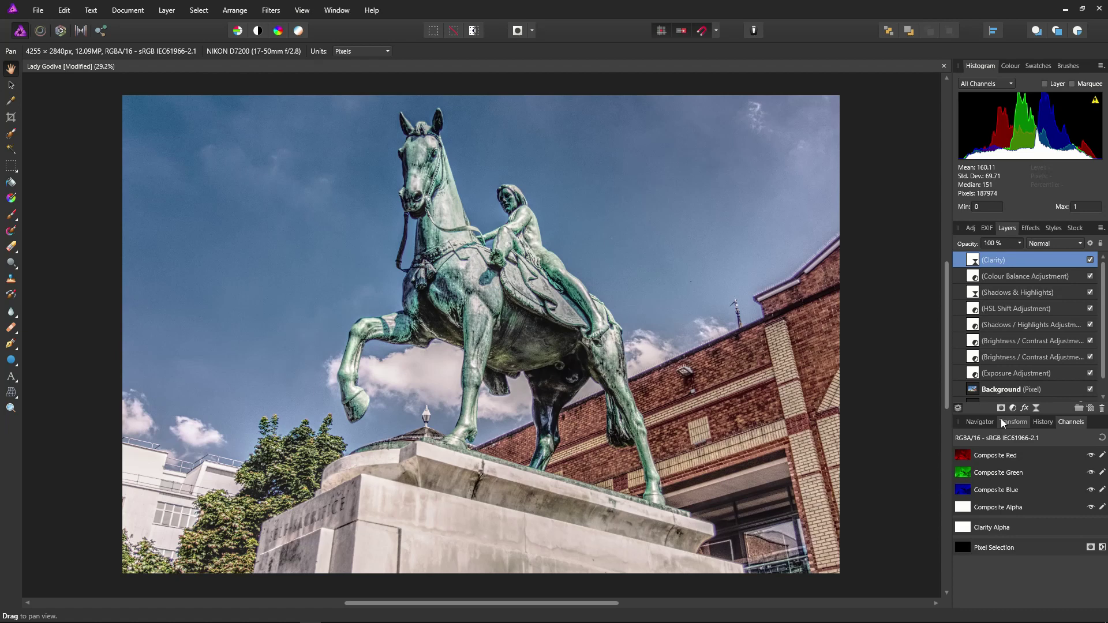
pyautogui.click(1000, 270)
pyautogui.scroll(1, 1003, 258)
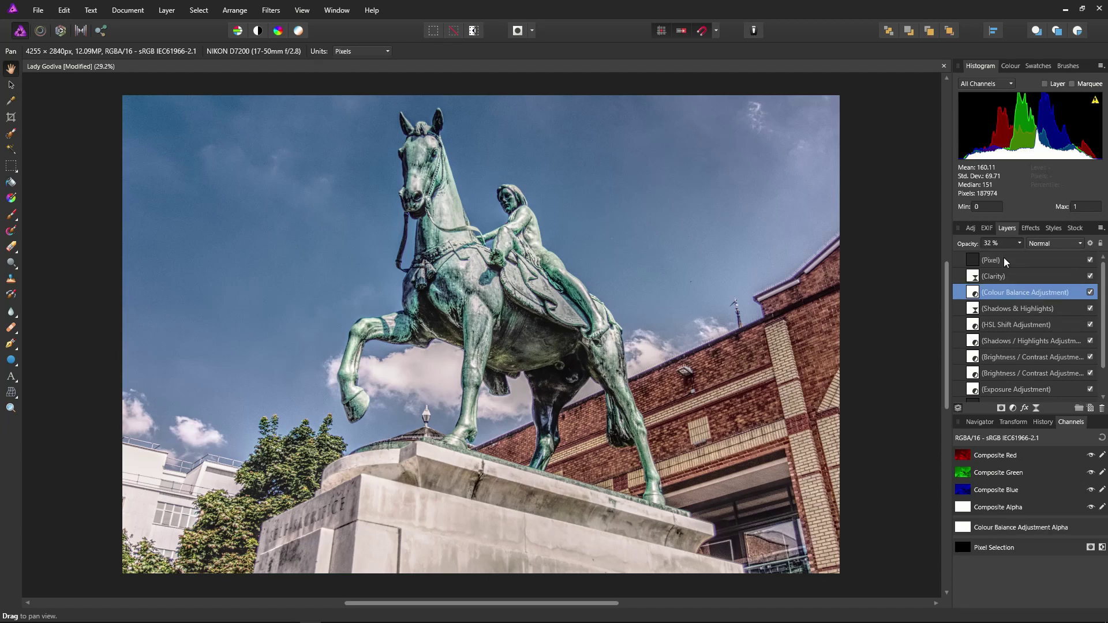
pyautogui.click(1003, 259)
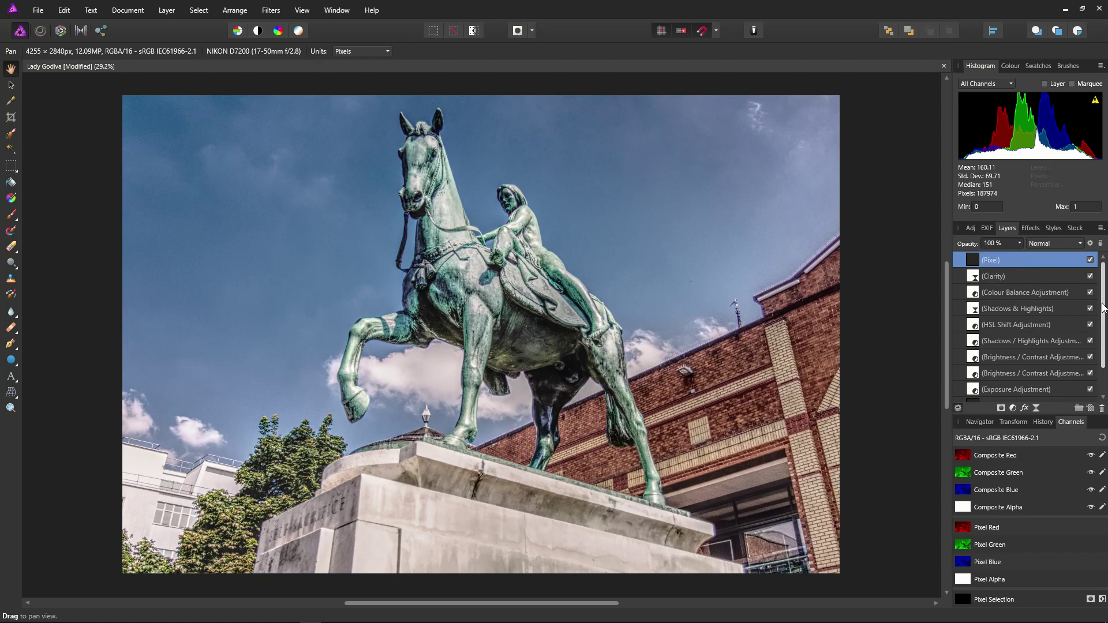
# Step: Group all filter and adjustment layers from Clarity down to Exposure, and reselect the merged pixel layer above the group
pyautogui.scroll(-2, 1045, 289)
pyautogui.scroll(2, 1034, 280)
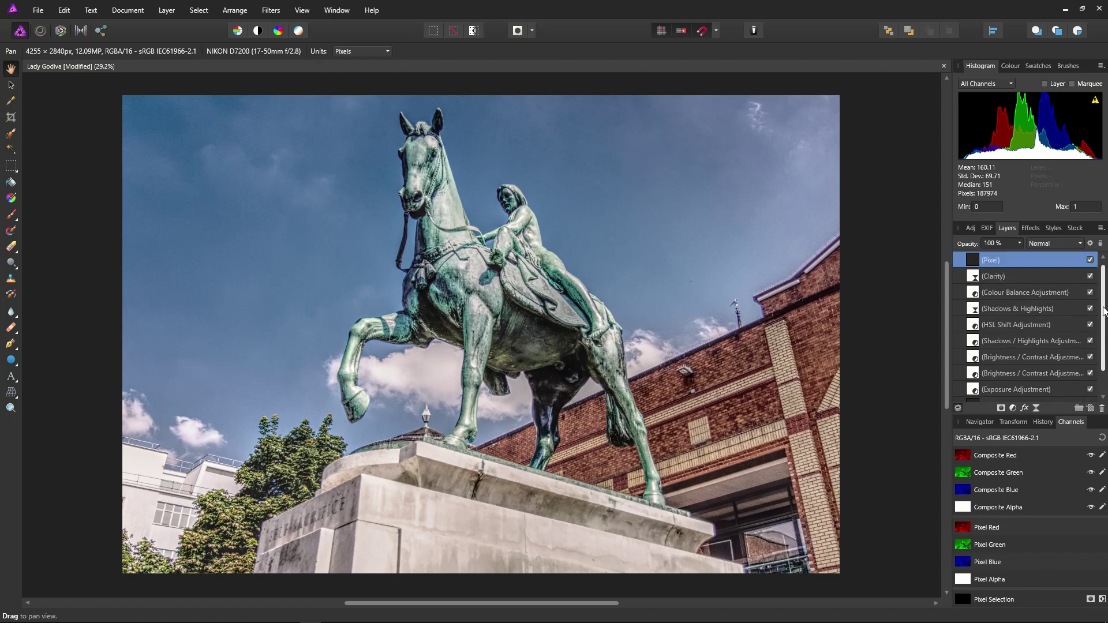
pyautogui.click(1033, 276)
pyautogui.moveTo(1104, 297); pyautogui.dragTo(1105, 331)
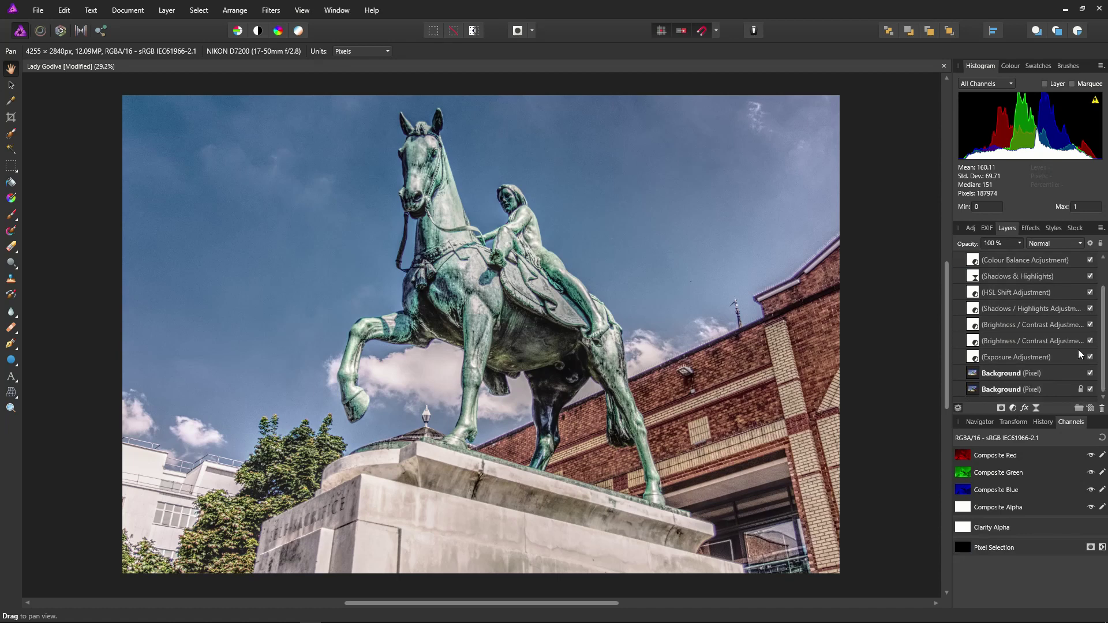
pyautogui.keyDown('shift'); pyautogui.click(1034, 357); pyautogui.keyUp('shift')
pyautogui.rightClick(1035, 356)
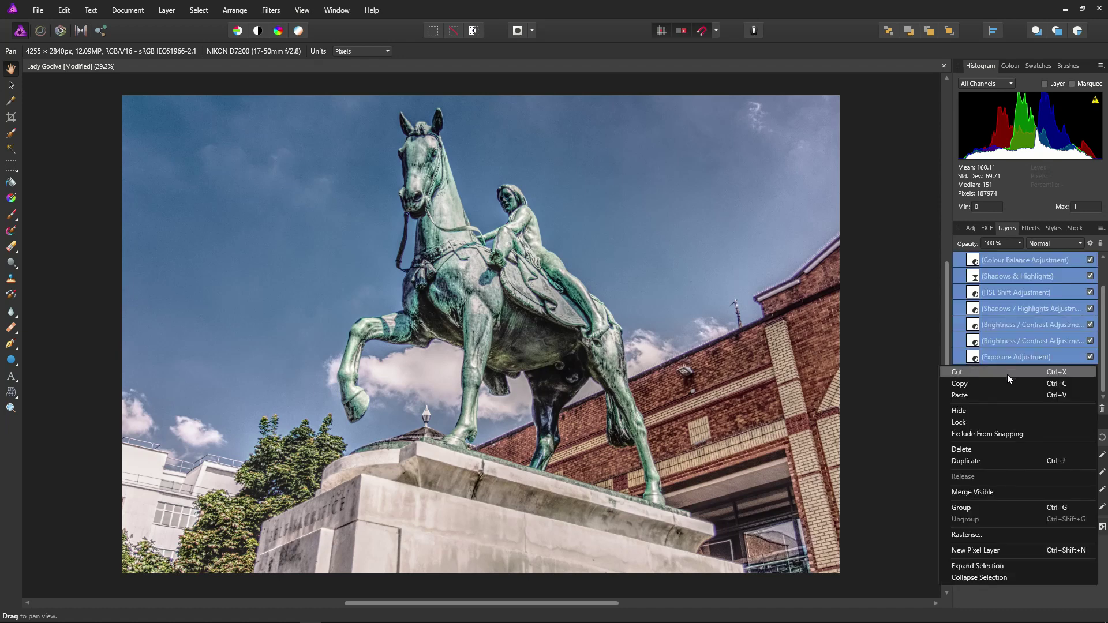
pyautogui.click(996, 507)
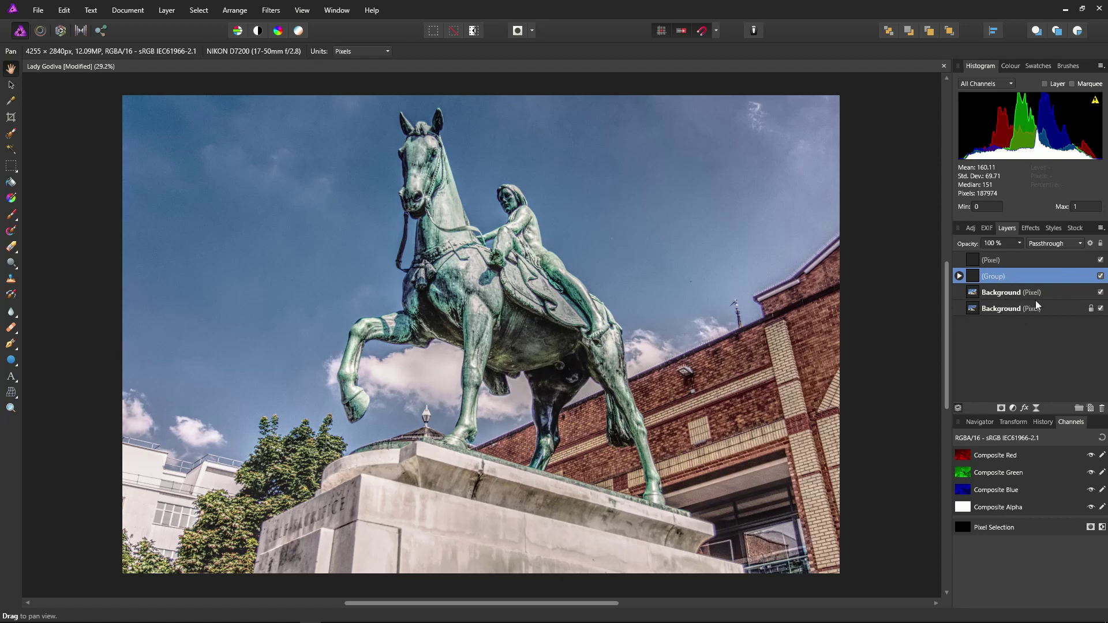
pyautogui.click(999, 262)
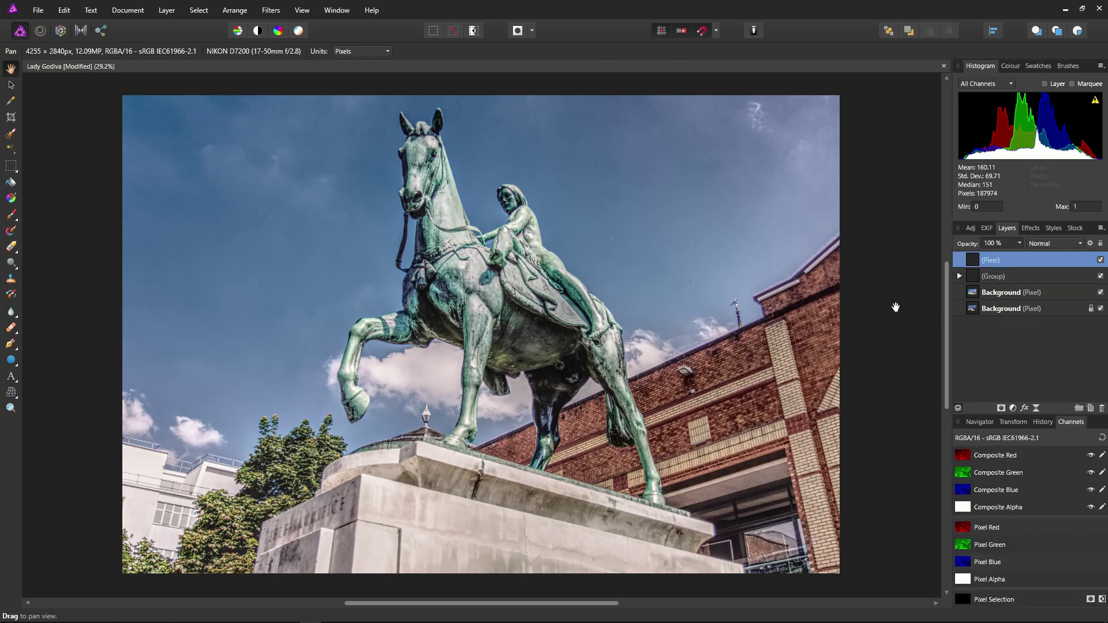